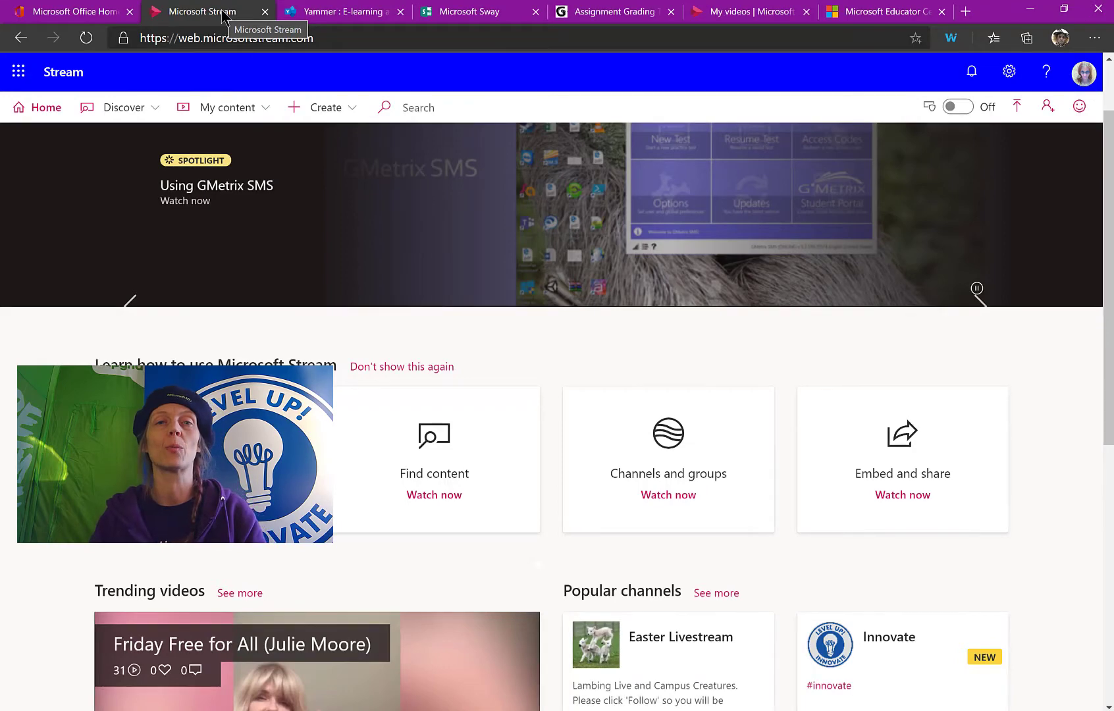
# From My content > Videos, open Share for 'Thursday TeamsTastic - Episode 2: Meetings in Teams' and select its link.
pyautogui.click(242, 109)
pyautogui.click(216, 139)
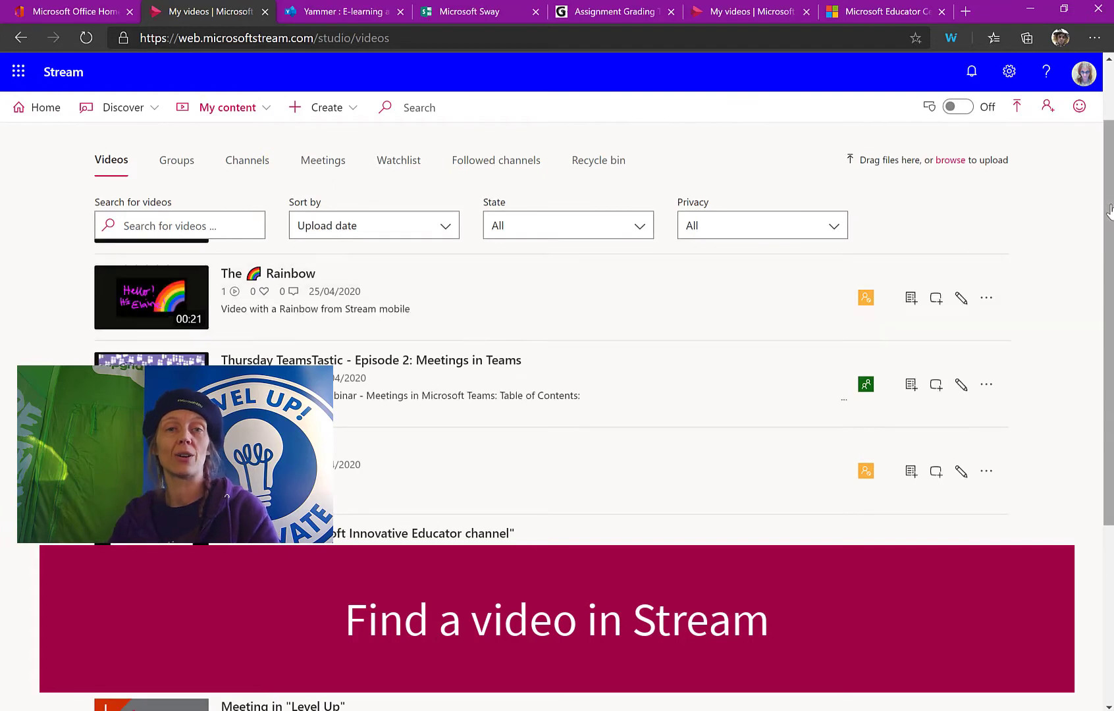
pyautogui.moveTo(1112, 204); pyautogui.dragTo(1112, 218)
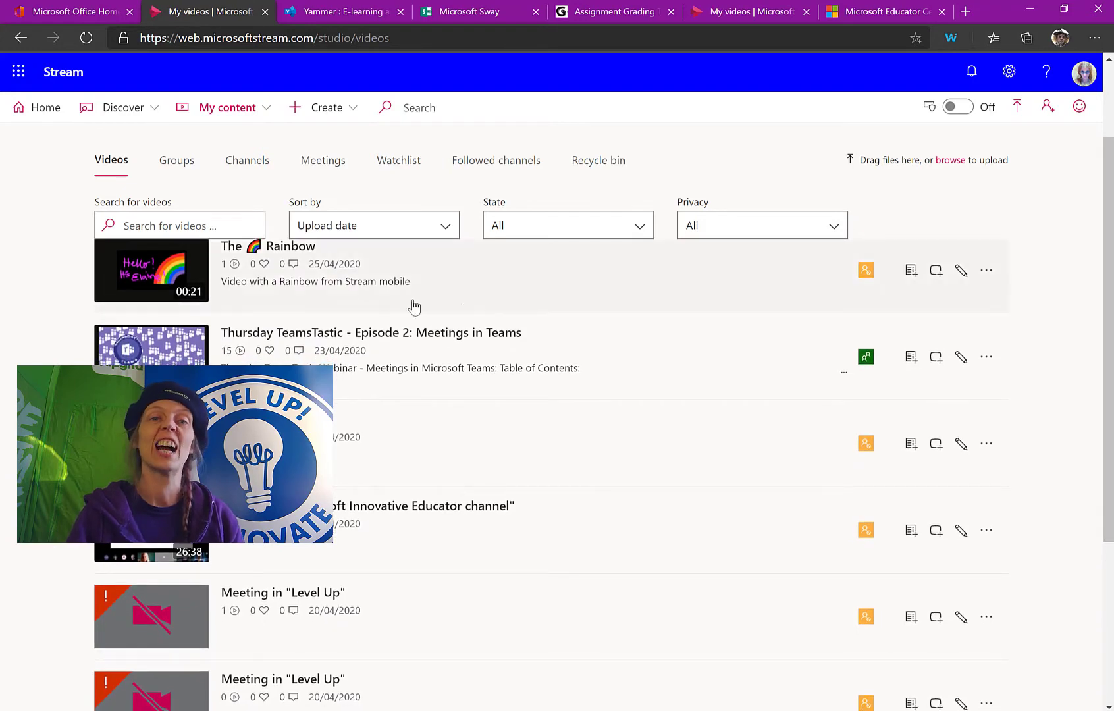
pyautogui.click(987, 359)
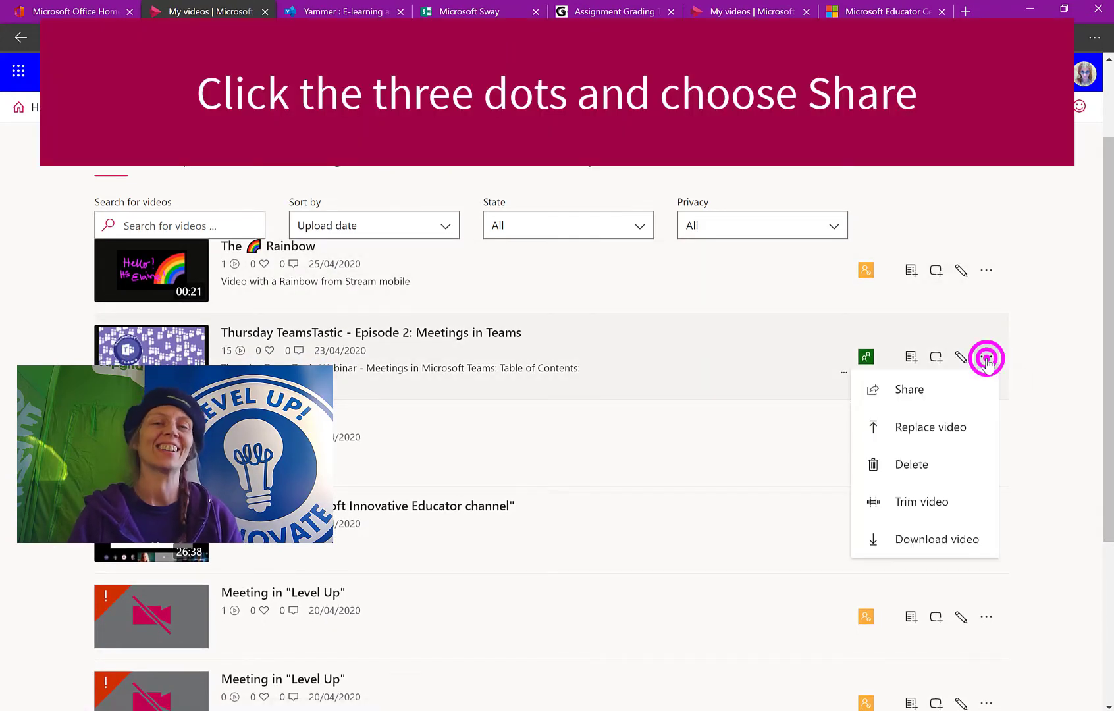
pyautogui.click(954, 389)
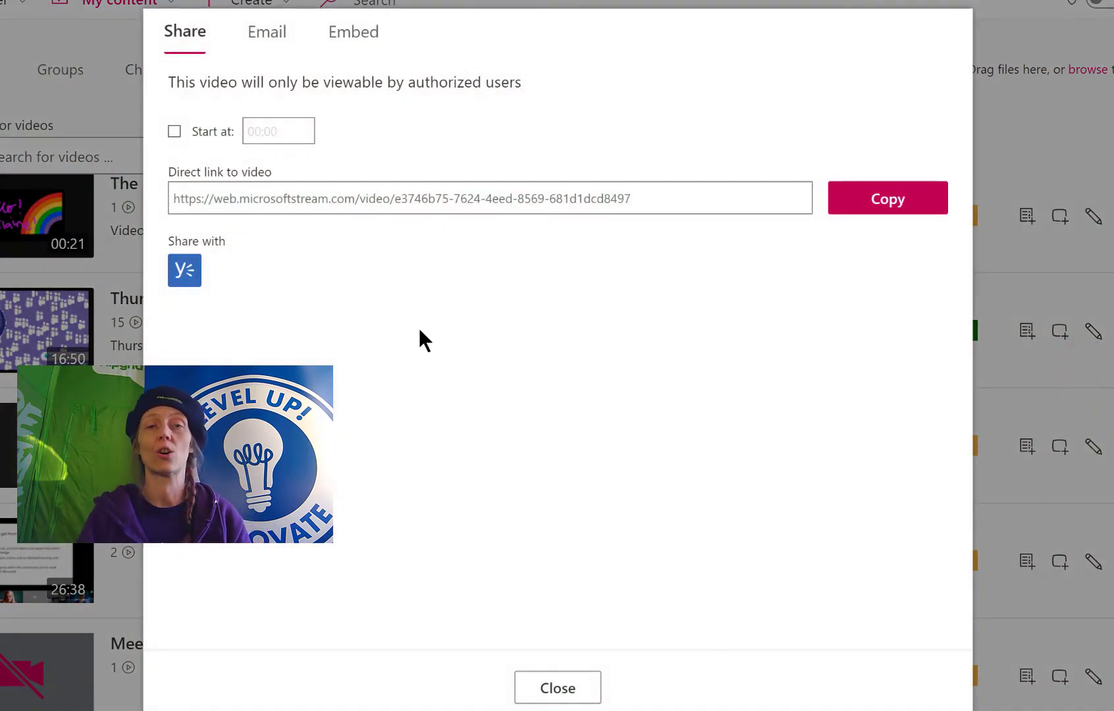
pyautogui.click(661, 201)
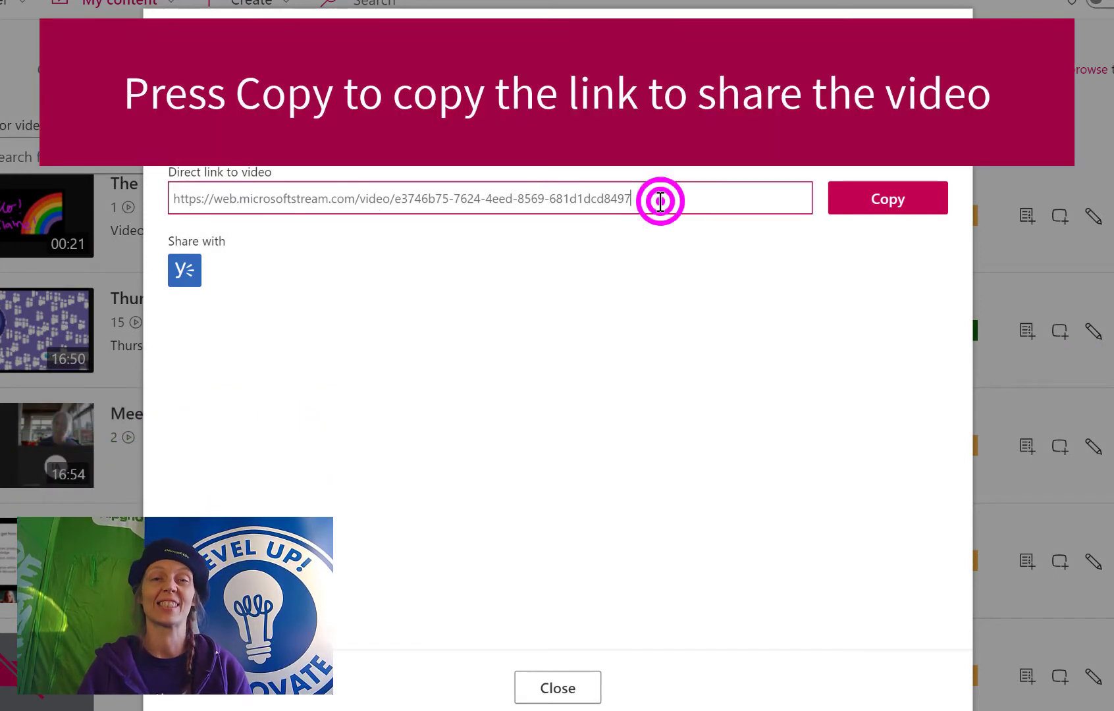
# Copy the video link, then publish the Canvas 'Stream videos' page and start editing it.
pyautogui.click(902, 210)
pyautogui.click(612, 17)
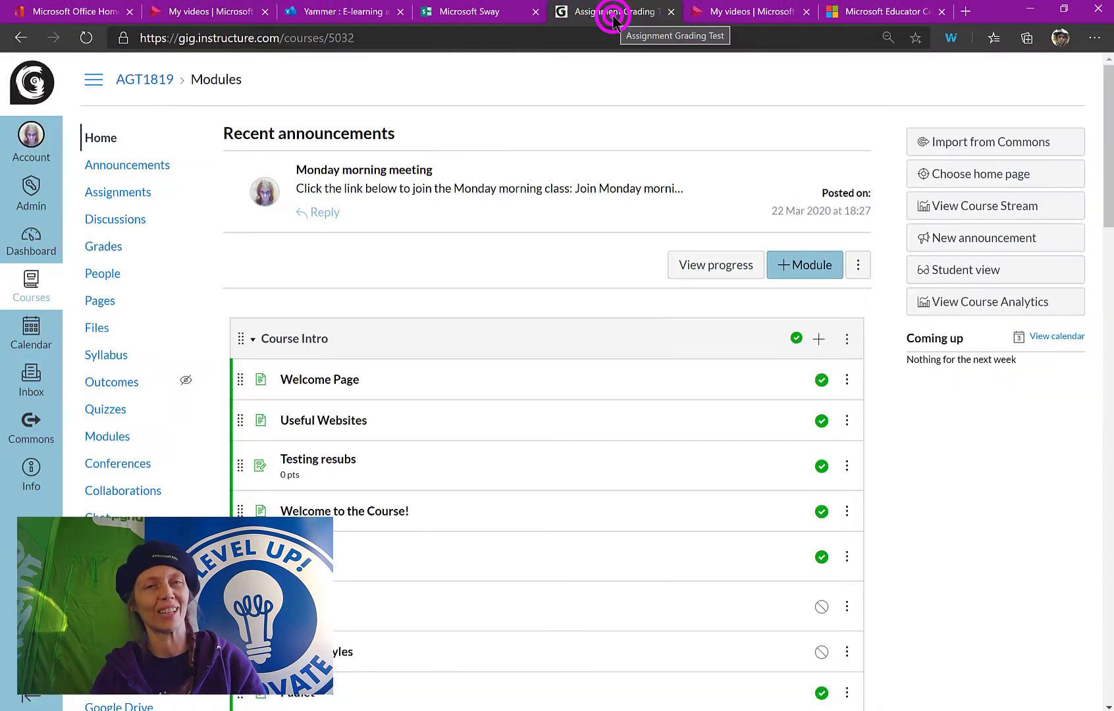
pyautogui.scroll(-8, 859, 471)
pyautogui.scroll(-3, 858, 471)
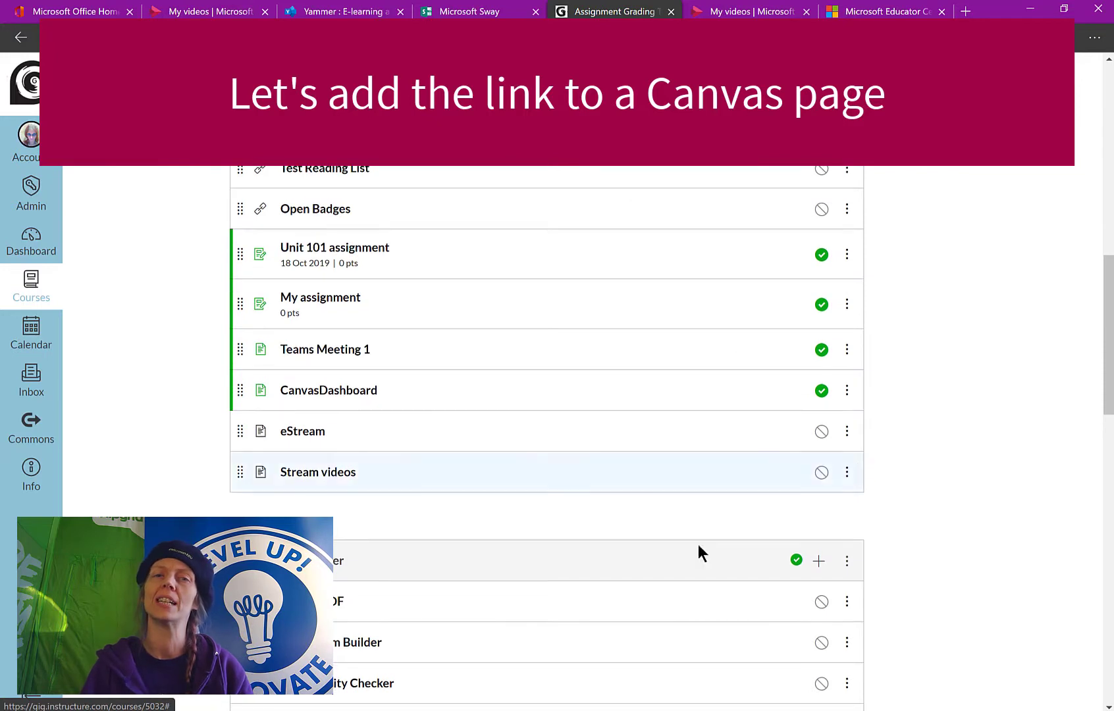
pyautogui.click(821, 473)
pyautogui.click(345, 472)
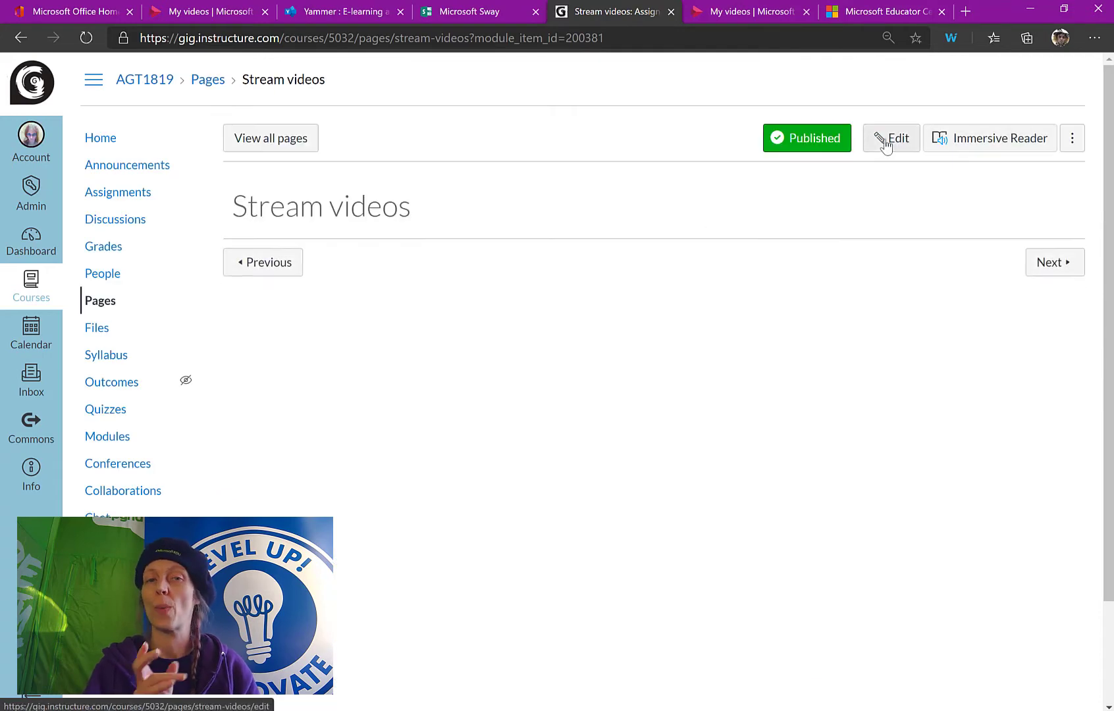
pyautogui.click(886, 141)
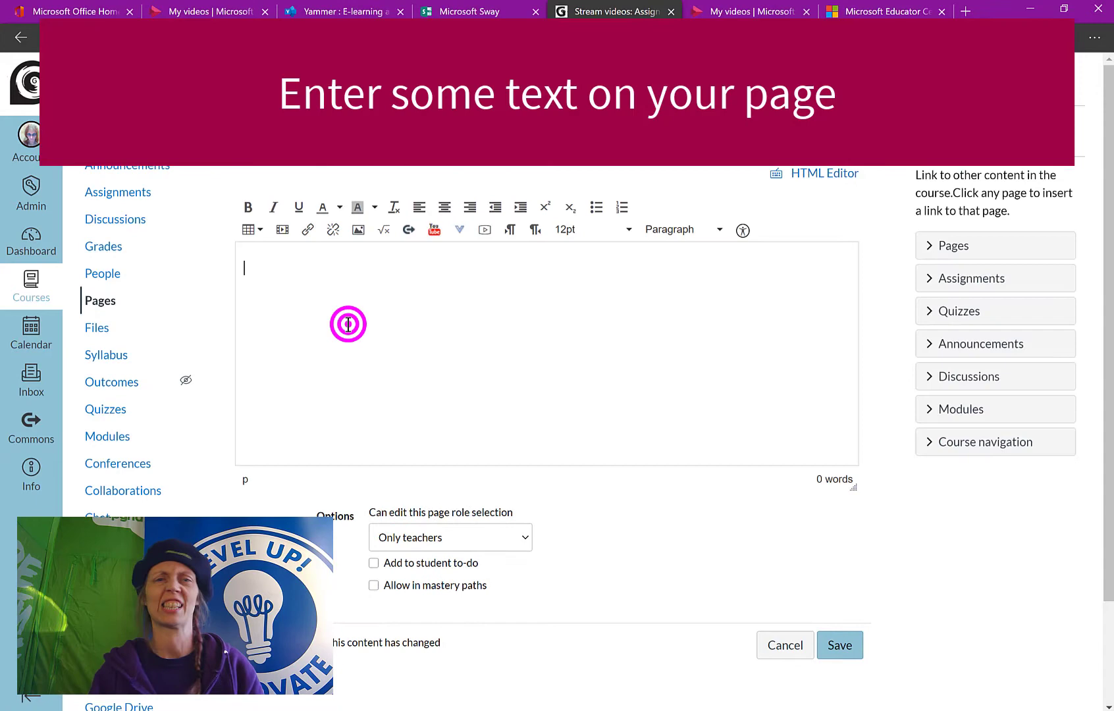
# Write 'Here is the link to the Stream video:' and hyperlink 'Stream video' to the copied URL.
pyautogui.write('Here is the l')
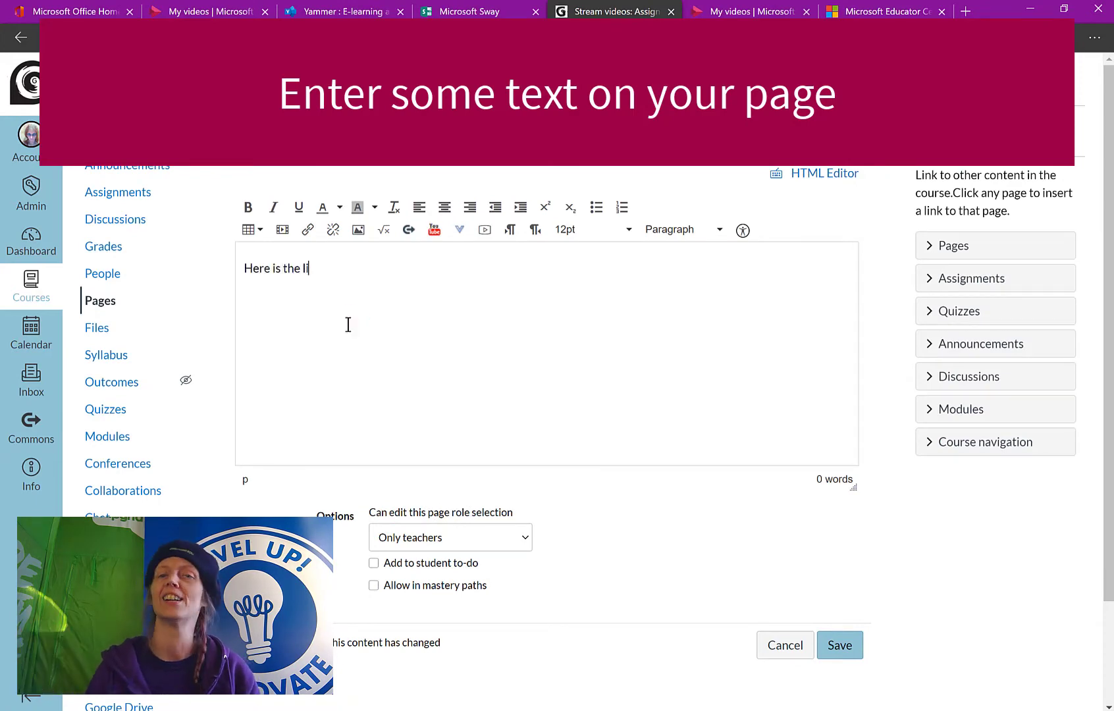
pyautogui.write('ink to the Stream video:')
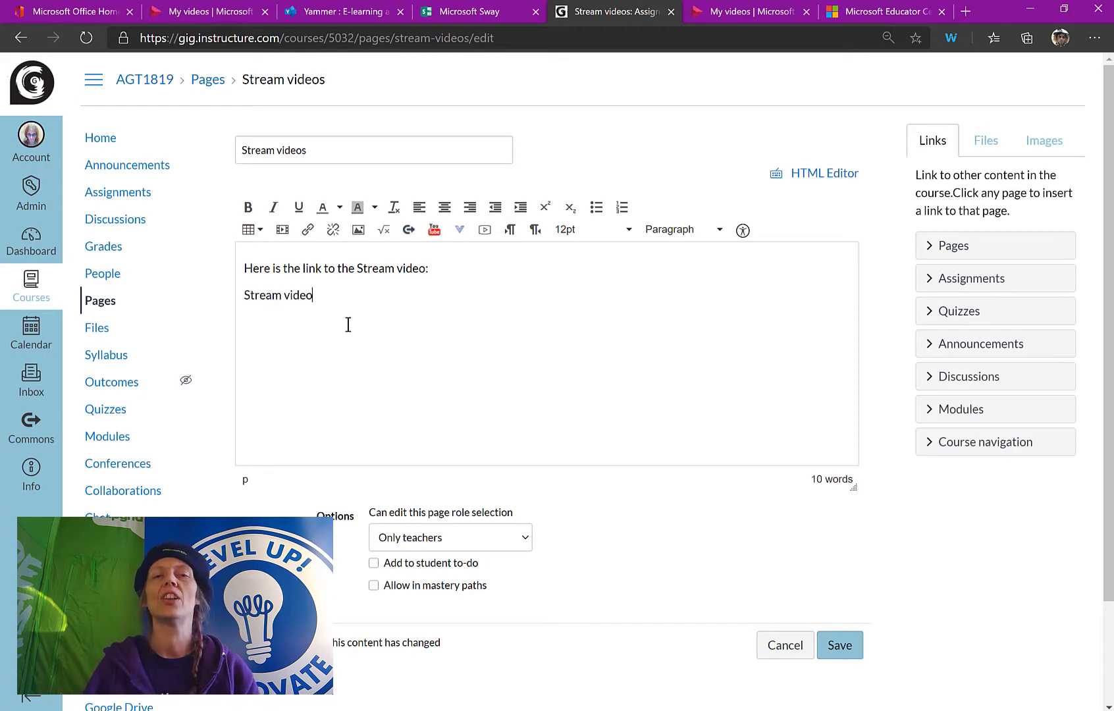
pyautogui.press('Return')
pyautogui.press('Return')
pyautogui.moveTo(315, 296); pyautogui.dragTo(242, 296)
pyautogui.click(308, 230)
pyautogui.hotkey('ctrl', 'v')
pyautogui.press('Return')
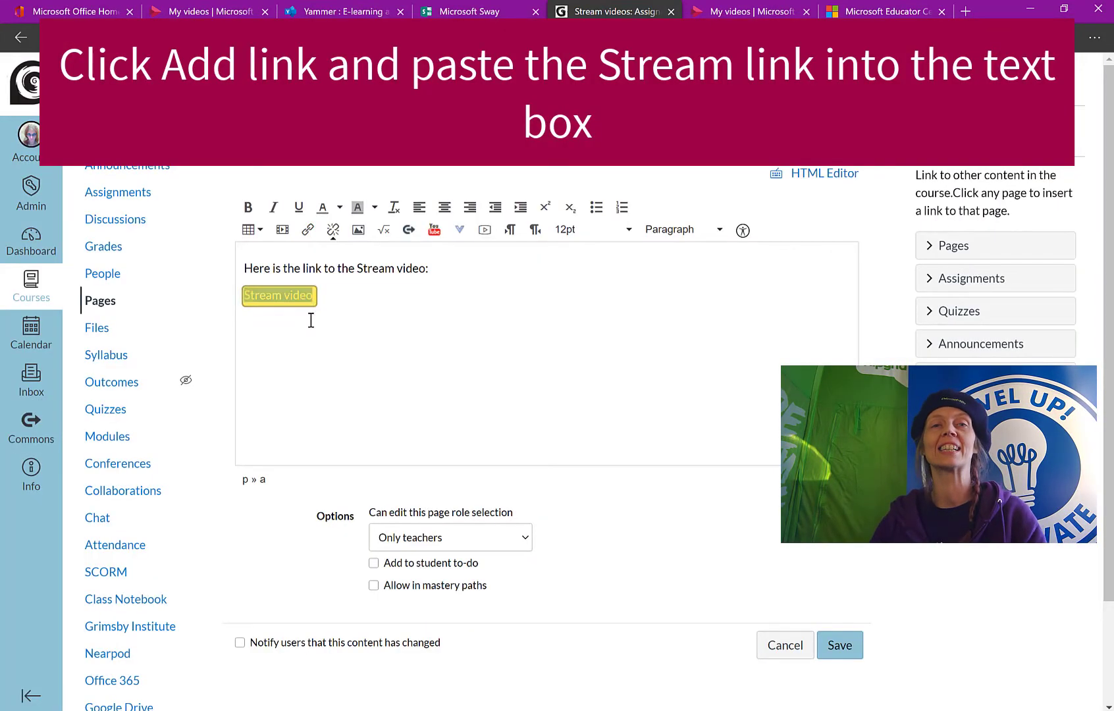
pyautogui.click(303, 358)
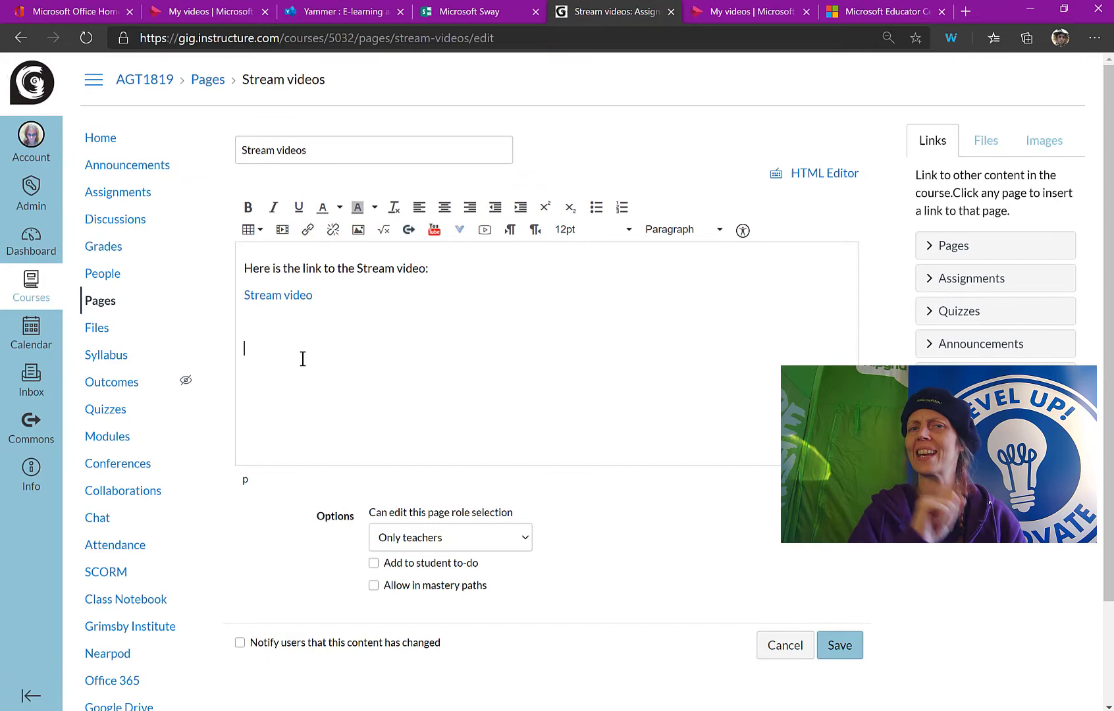
# Share the video to Yammer with 'Here is the Thursday TeamsTastic Episode 2:' notifying E-learning and Innovation.
pyautogui.click(177, 12)
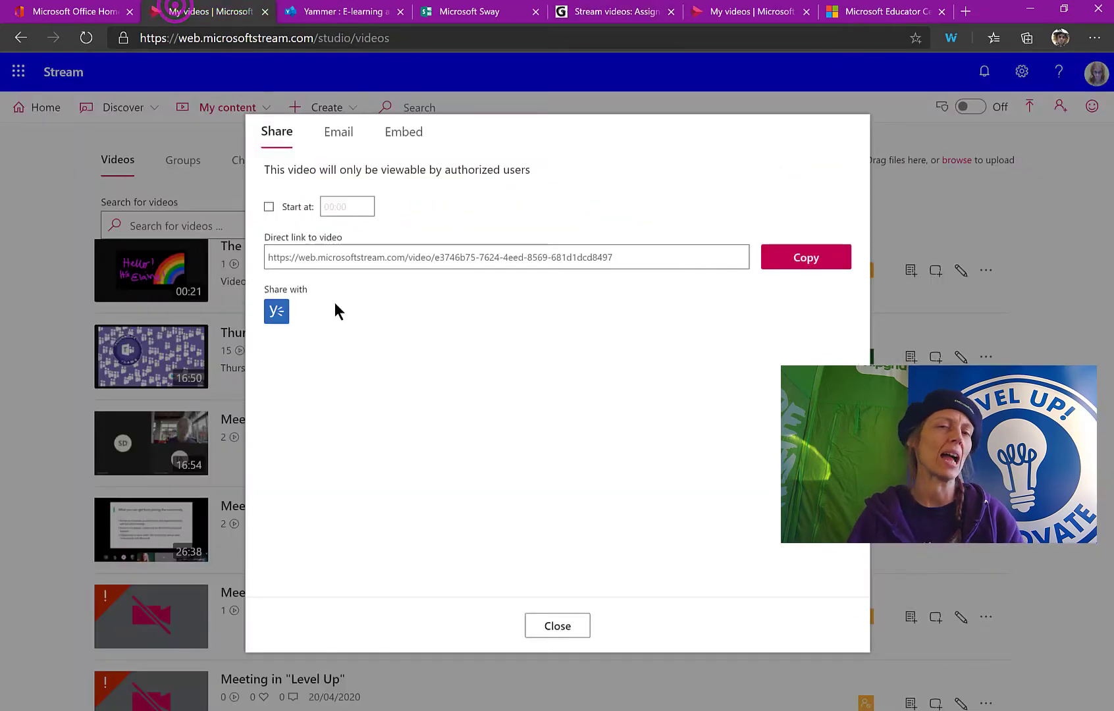
pyautogui.click(350, 406)
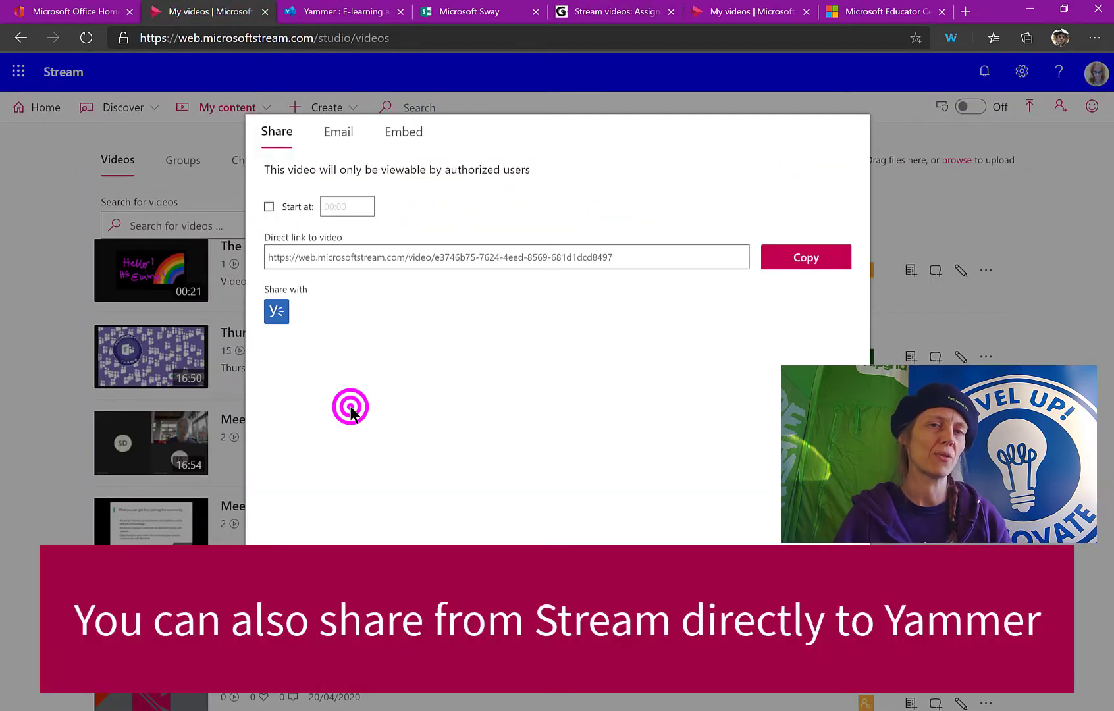
pyautogui.click(278, 312)
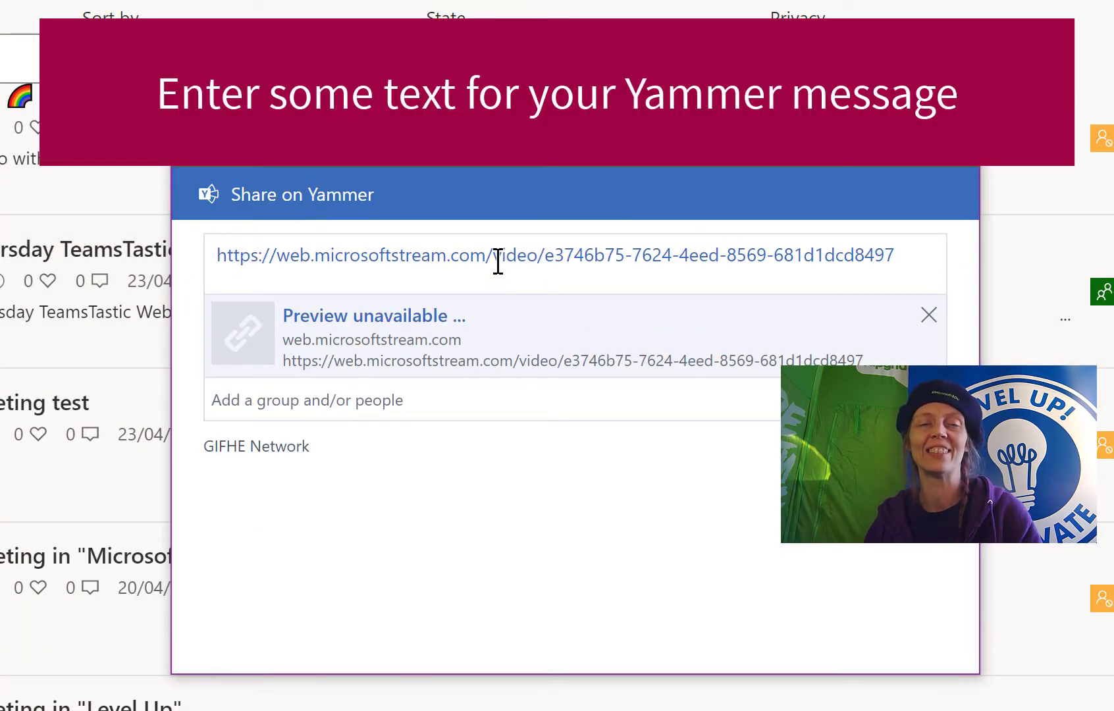
pyautogui.write('Here is the ')
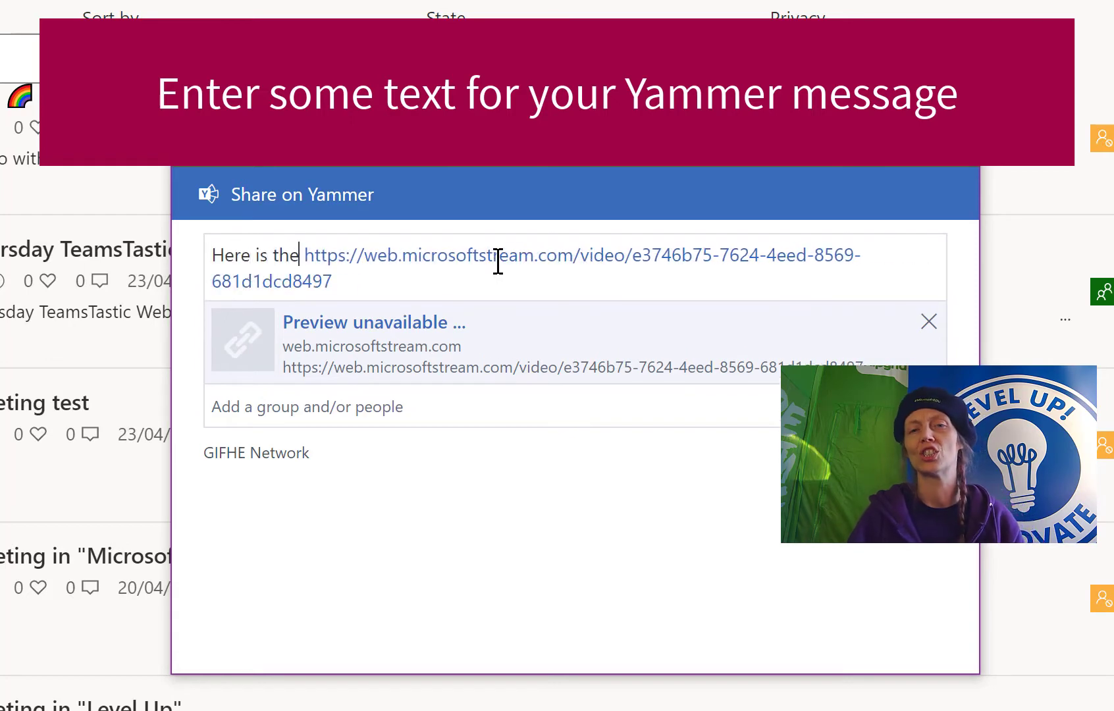
pyautogui.write('Thursday ')
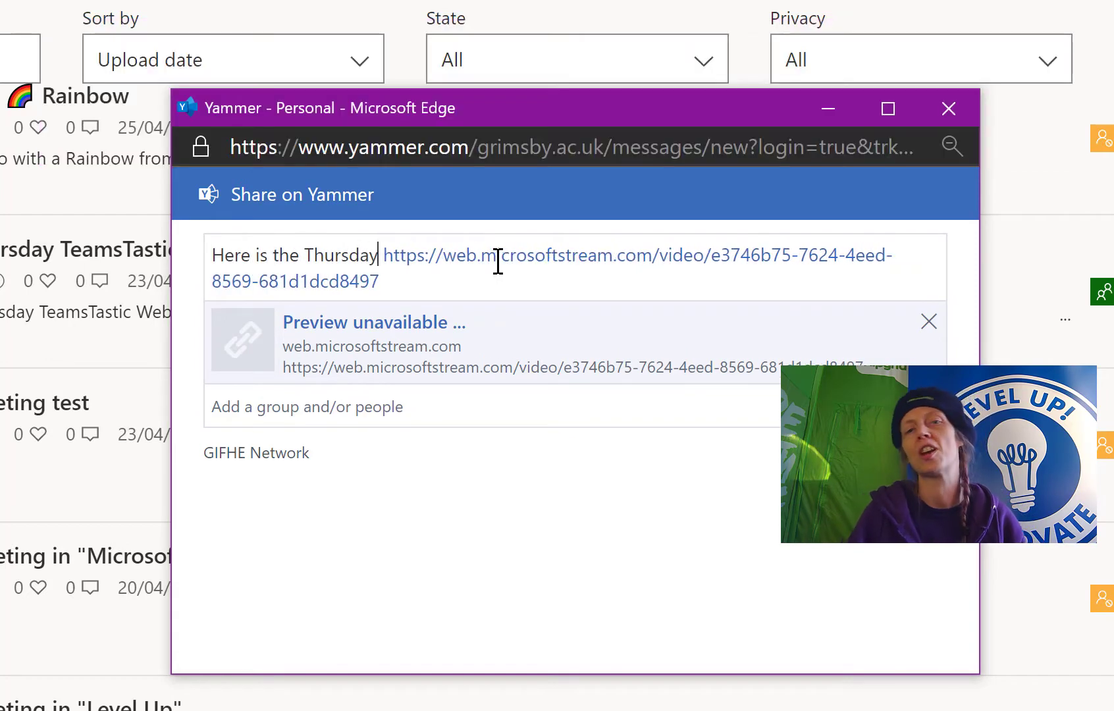
pyautogui.write('TeamsTast')
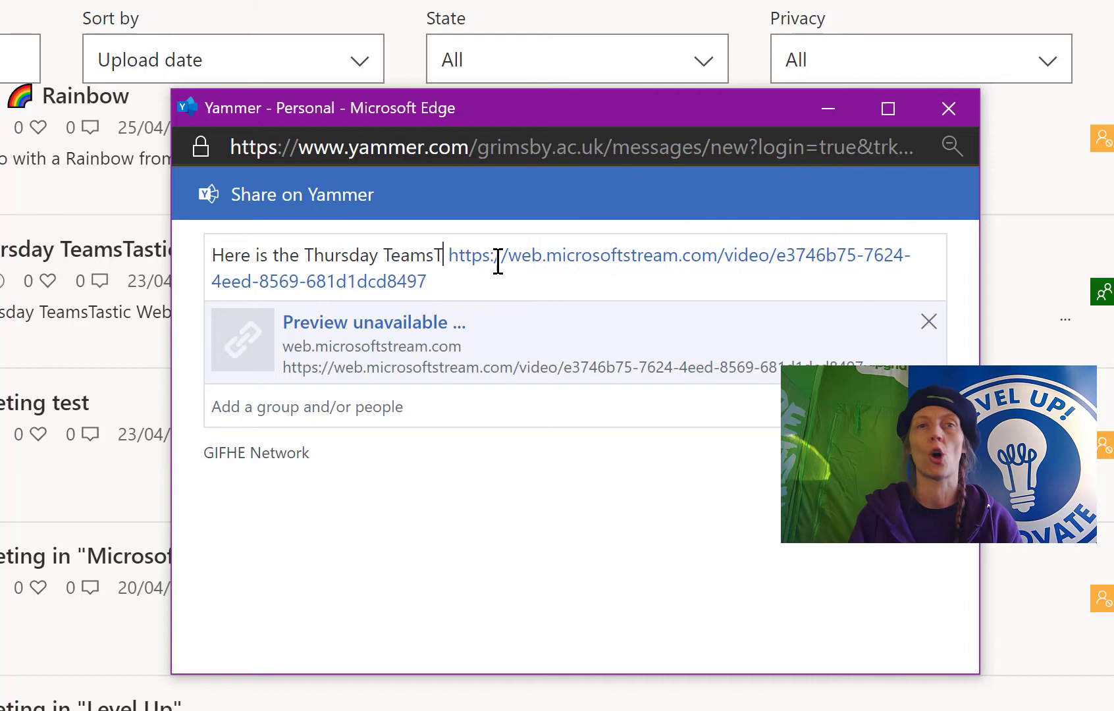
pyautogui.write('ic Episode')
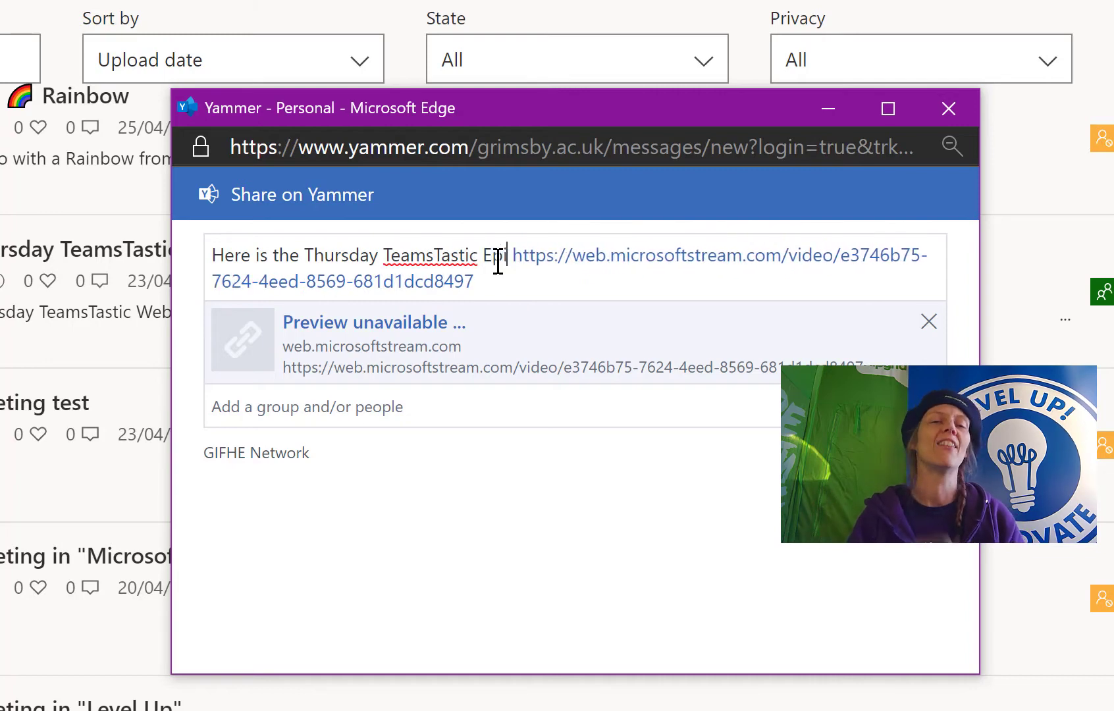
pyautogui.write(' 2:')
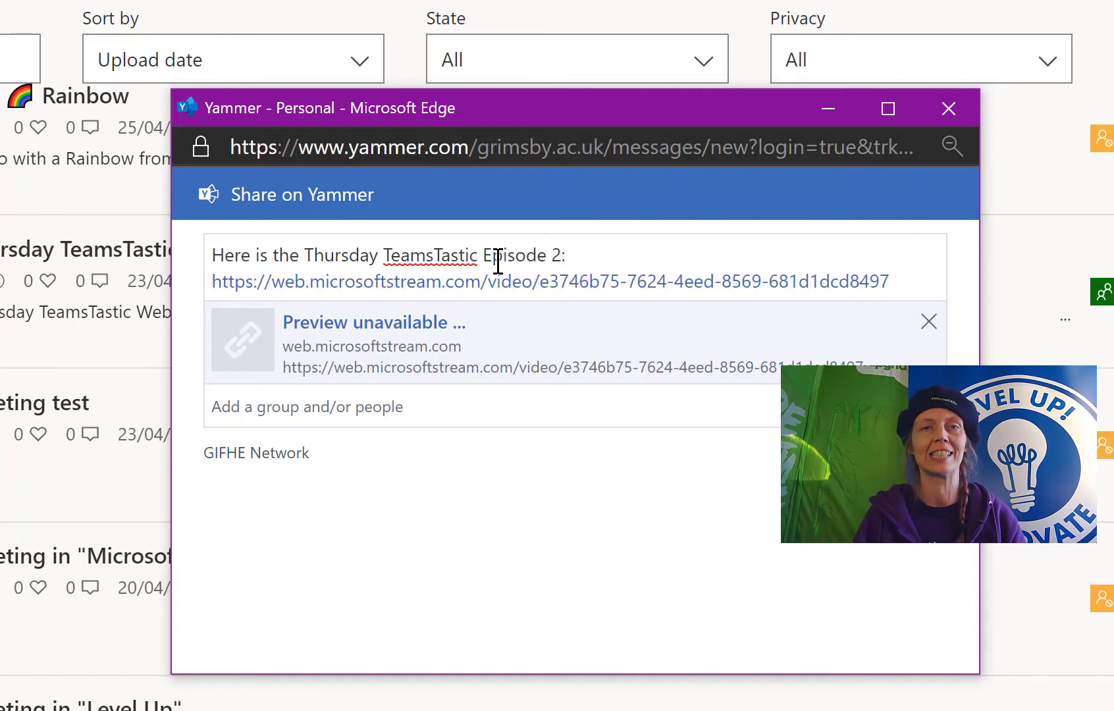
pyautogui.click(331, 406)
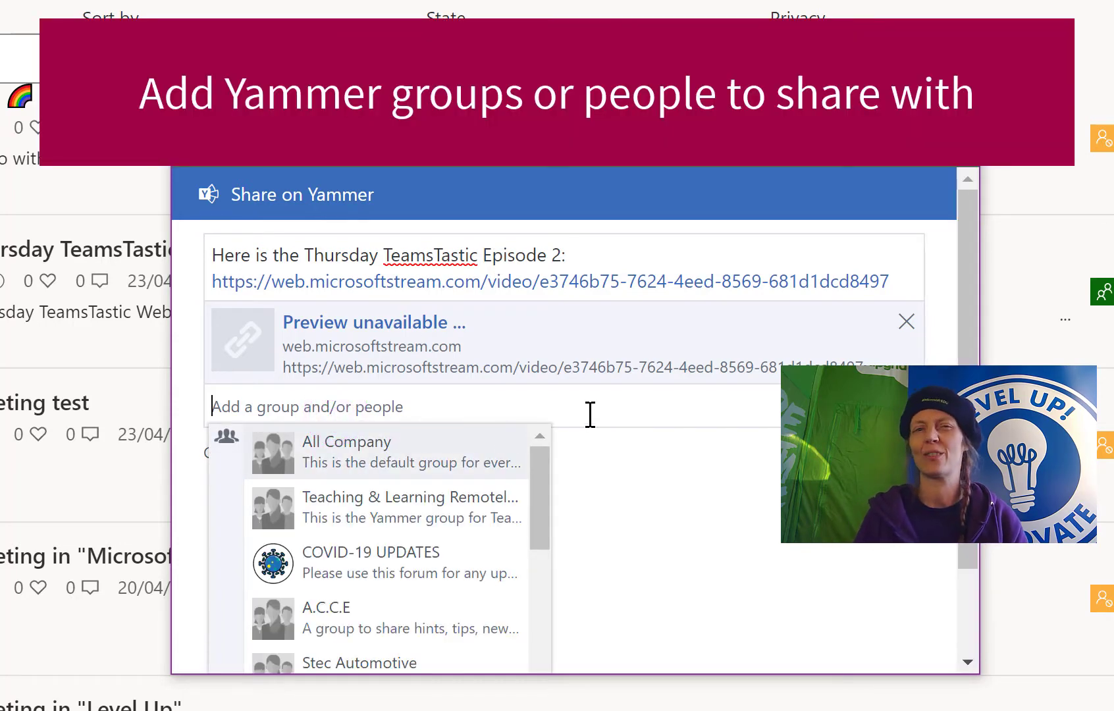
pyautogui.write('e-')
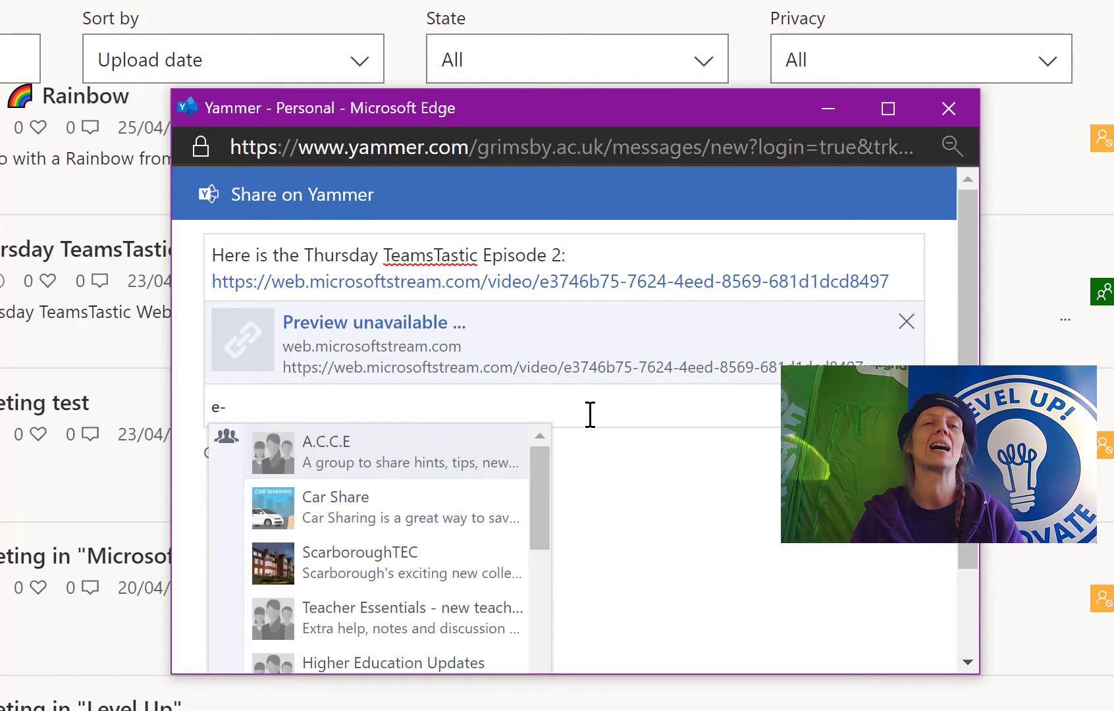
pyautogui.write('l')
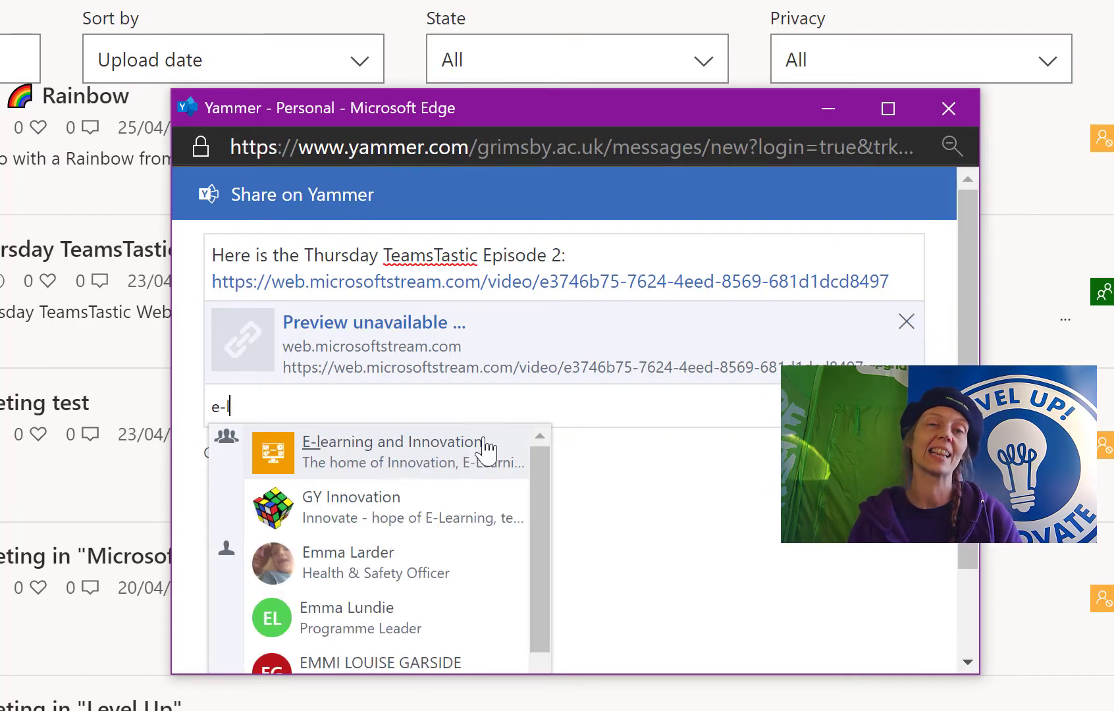
pyautogui.click(443, 452)
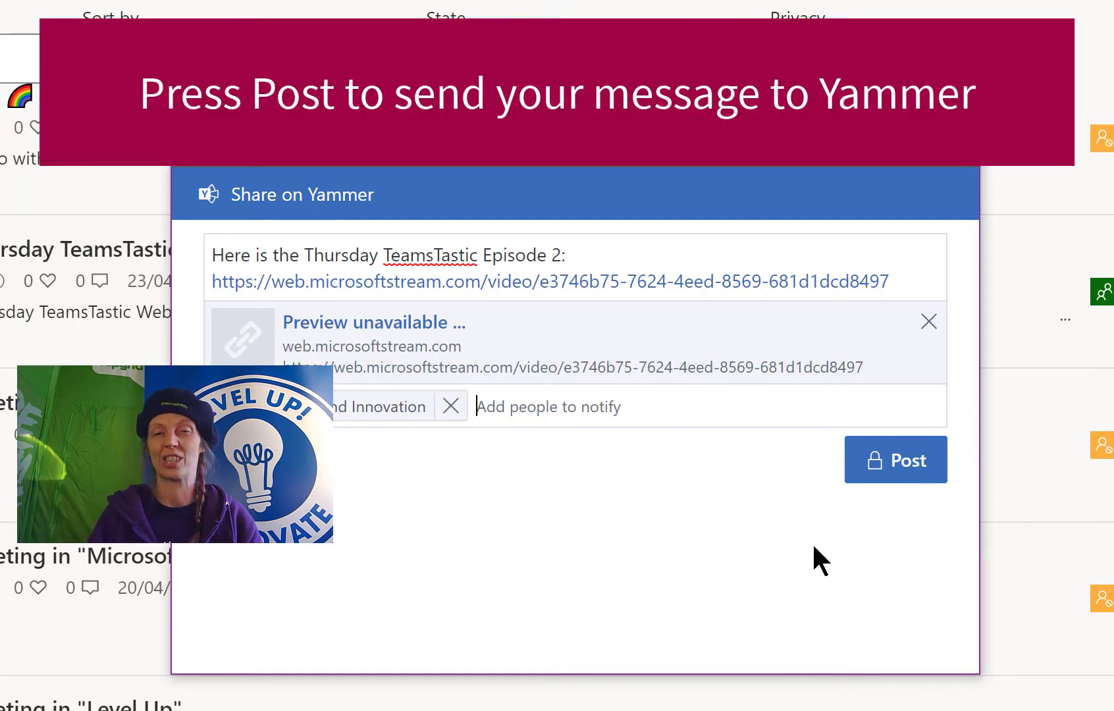
# Post the Yammer message, then email the TeamsTastic video to a colleague.
pyautogui.click(913, 463)
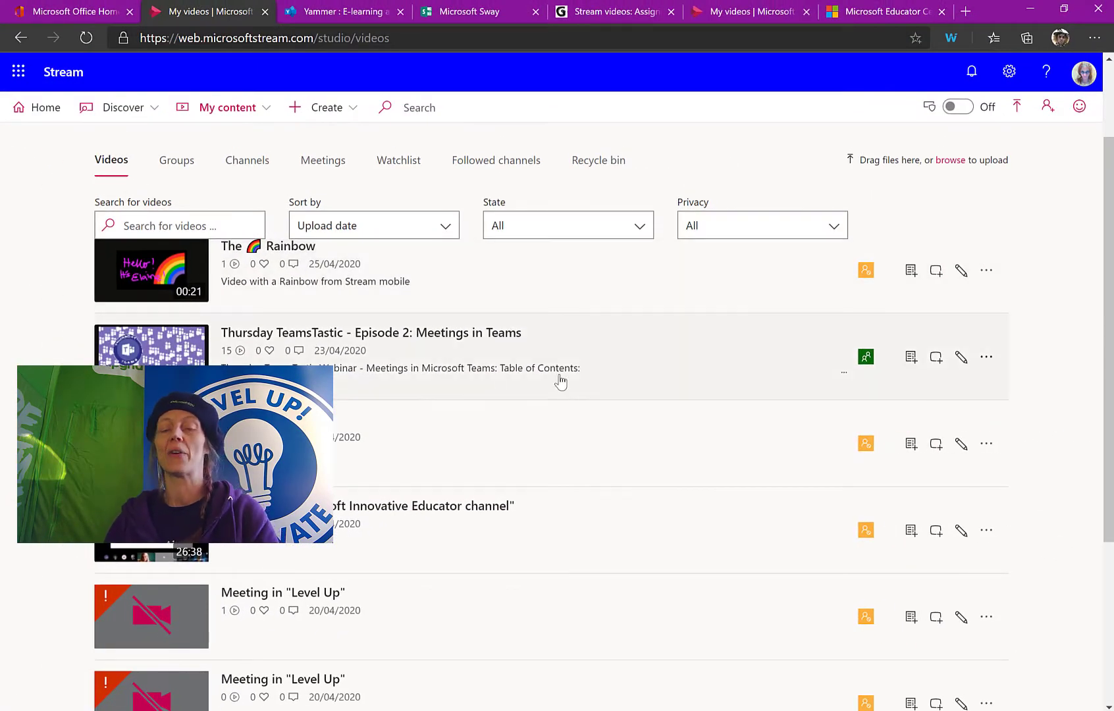
pyautogui.click(987, 359)
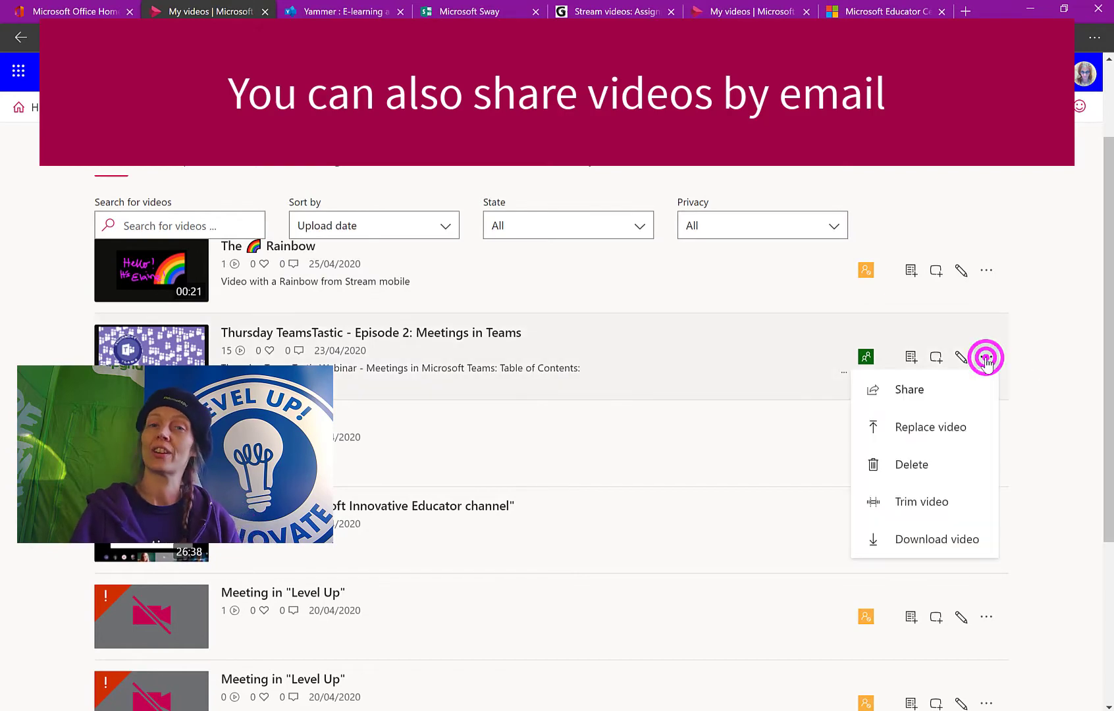
pyautogui.click(923, 393)
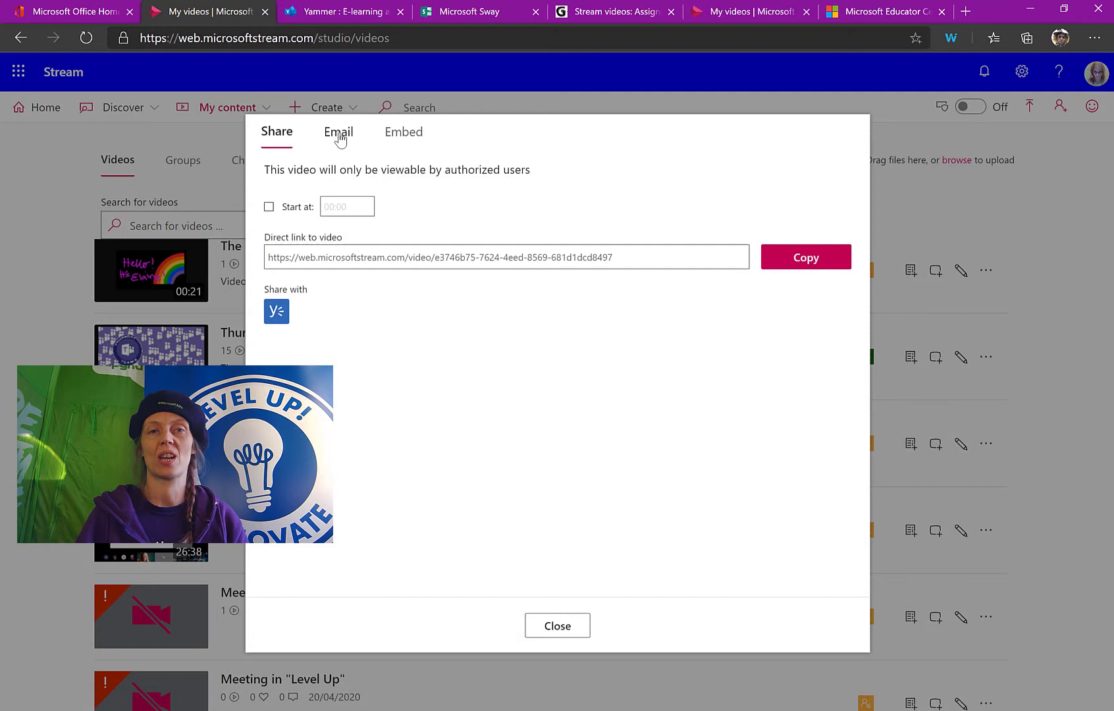
pyautogui.click(339, 135)
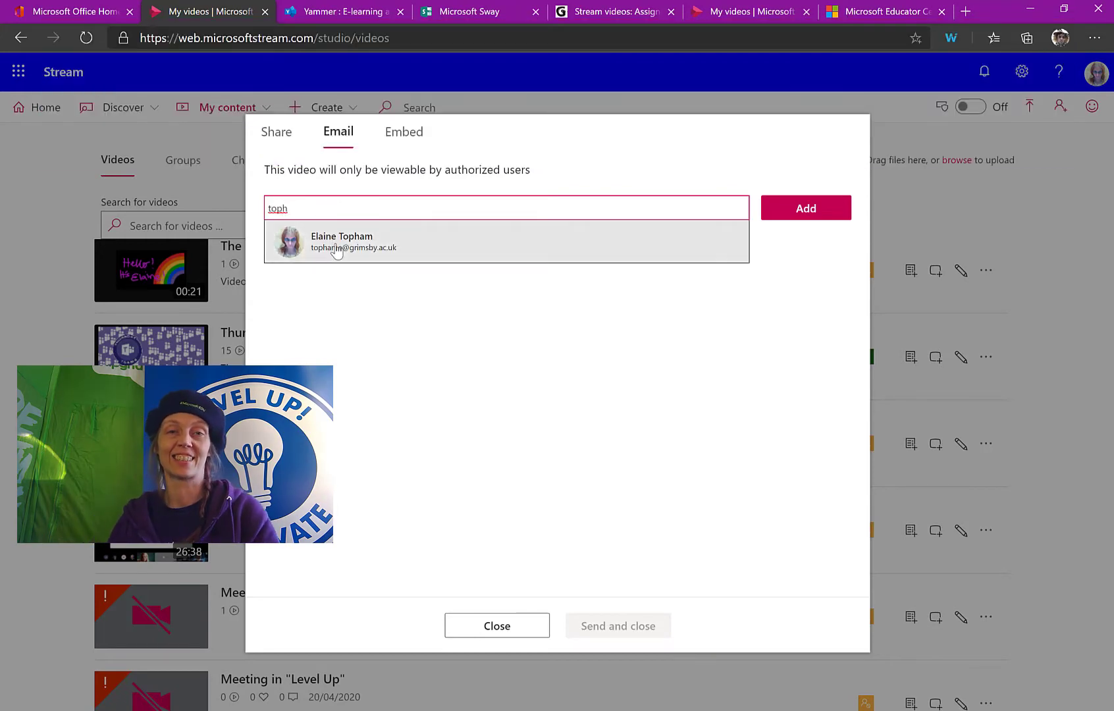
pyautogui.click(339, 242)
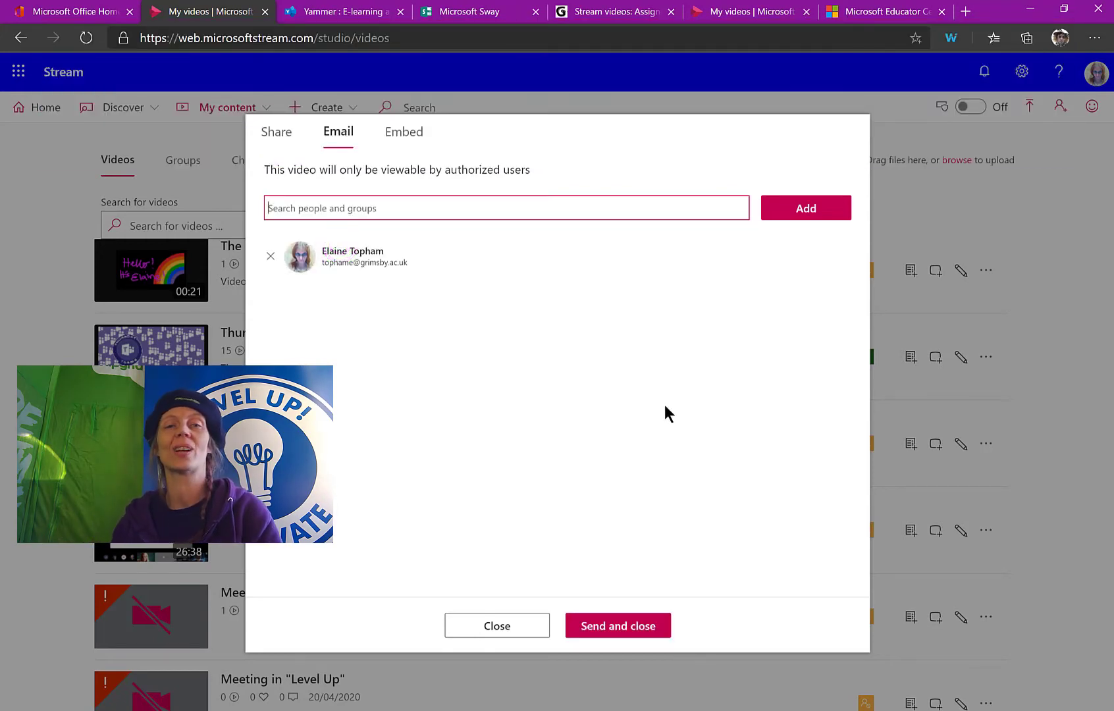
pyautogui.click(631, 626)
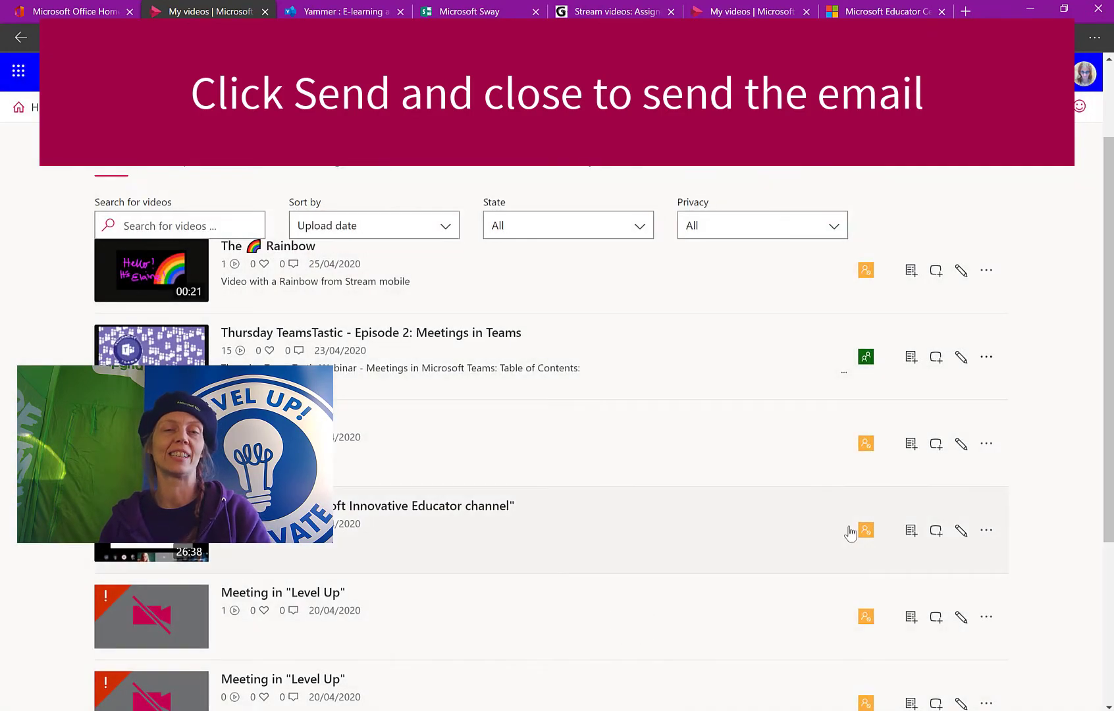
# Reopen the video's Share dialog on the Embed tab.
pyautogui.click(986, 356)
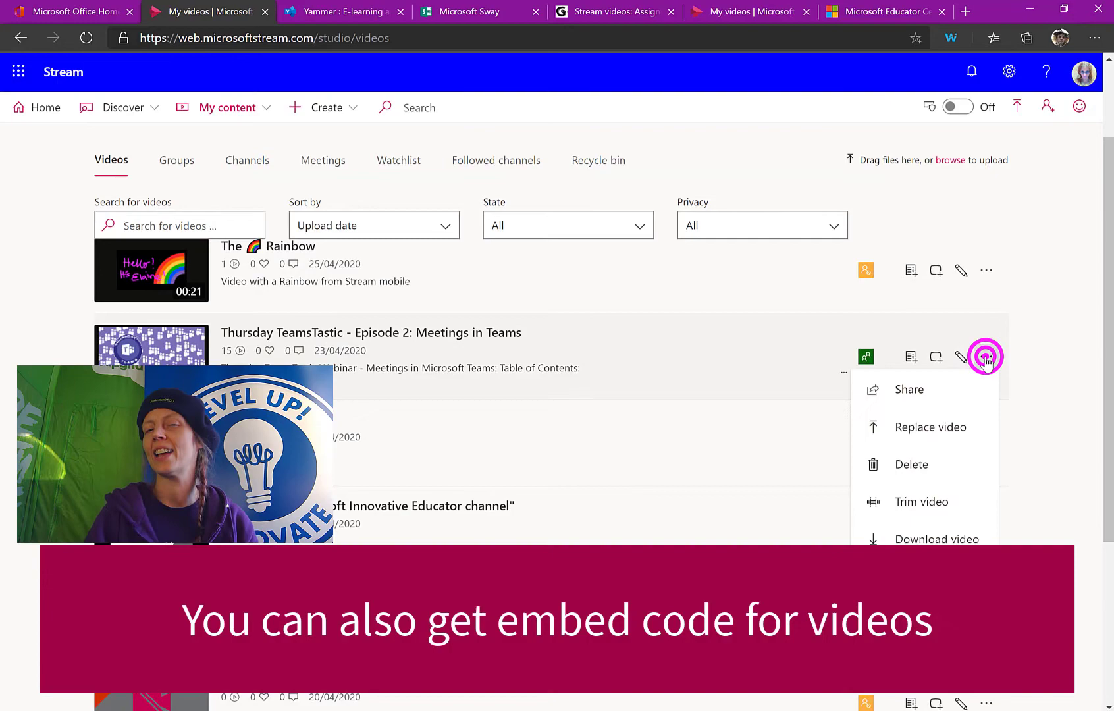
pyautogui.click(910, 390)
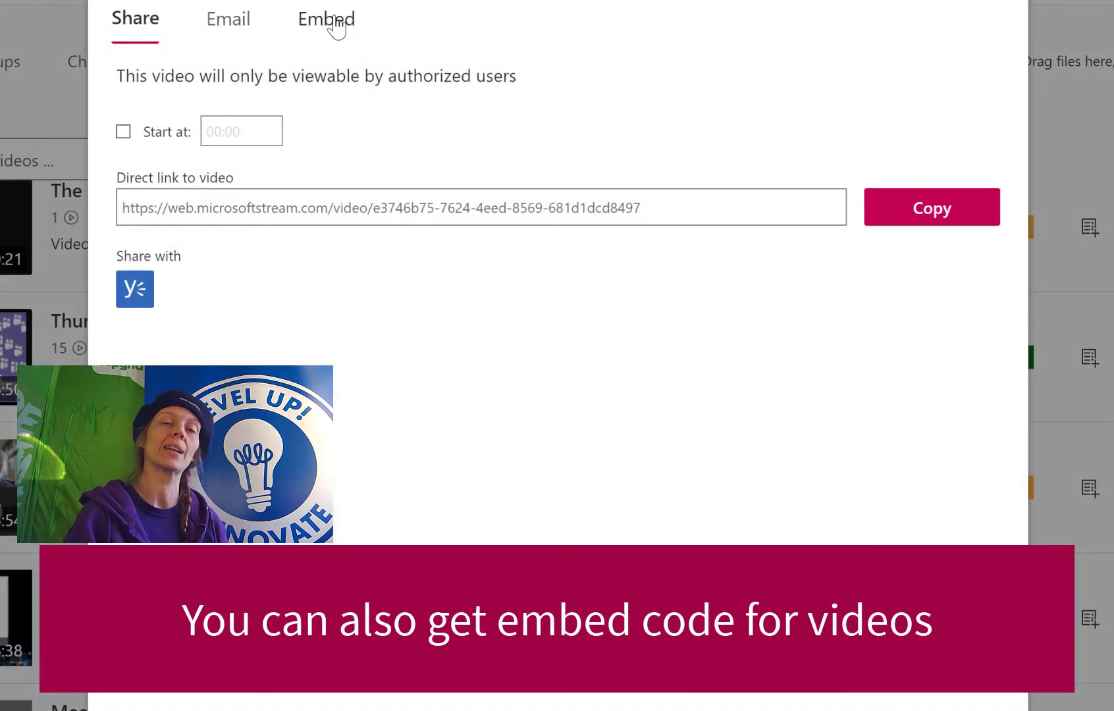
pyautogui.click(335, 21)
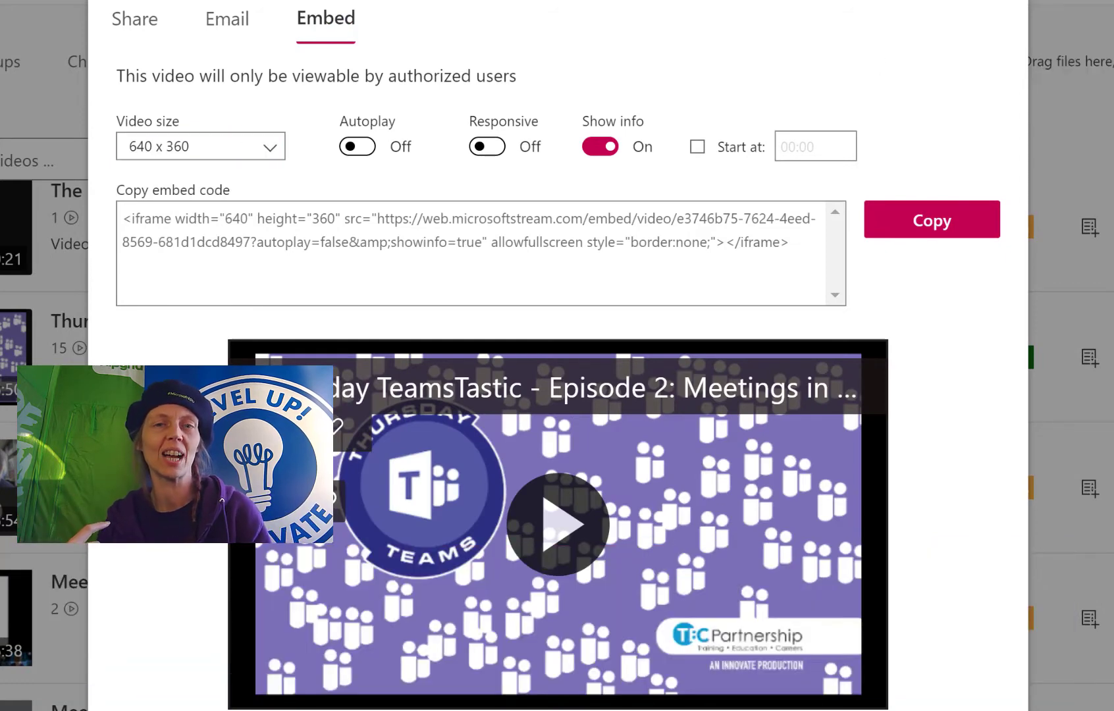
# Set the video embed to 1280 x 720 with Responsive on, and copy the embed code.
pyautogui.click(269, 149)
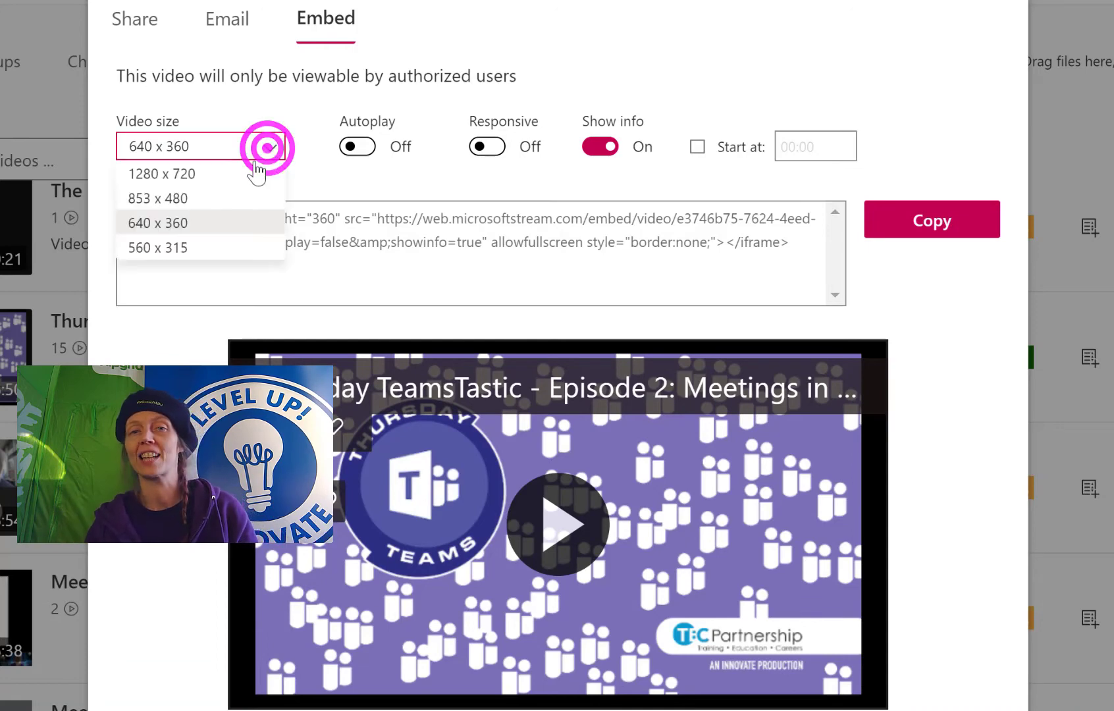
pyautogui.click(245, 183)
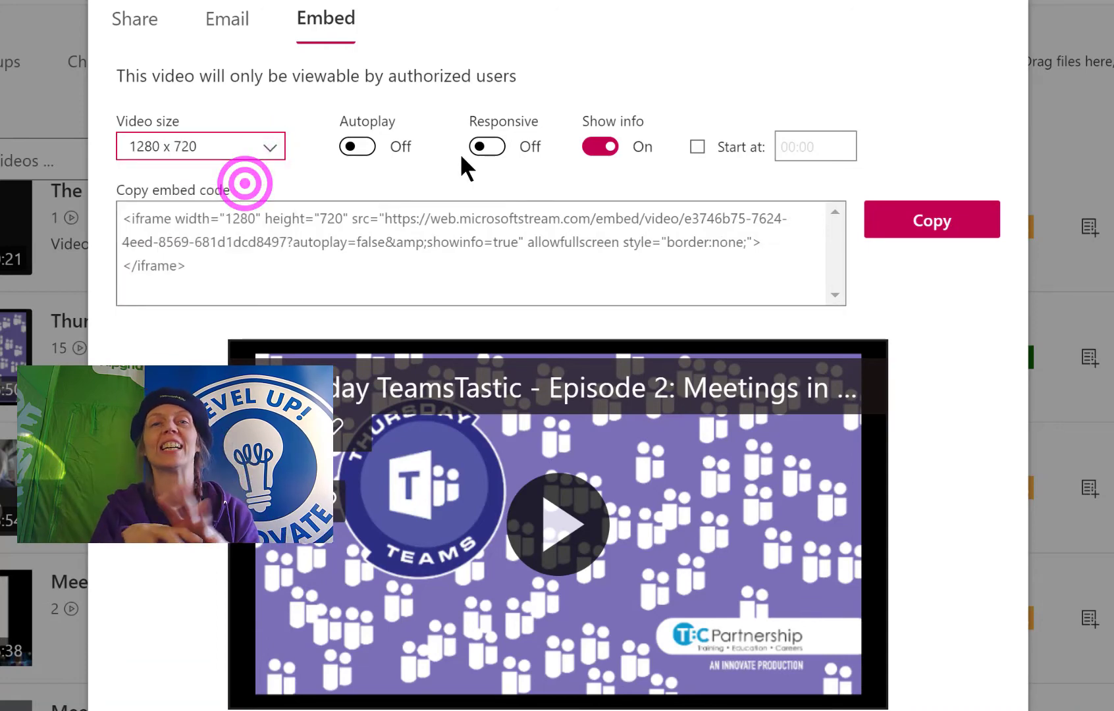
pyautogui.click(488, 146)
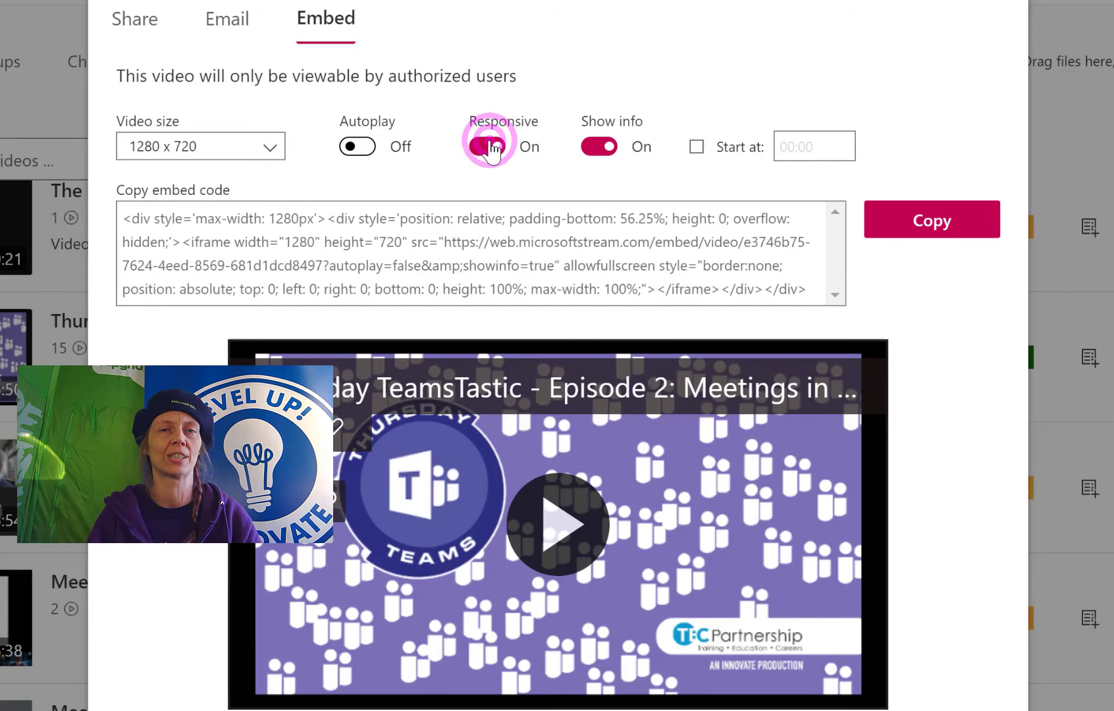
pyautogui.click(931, 224)
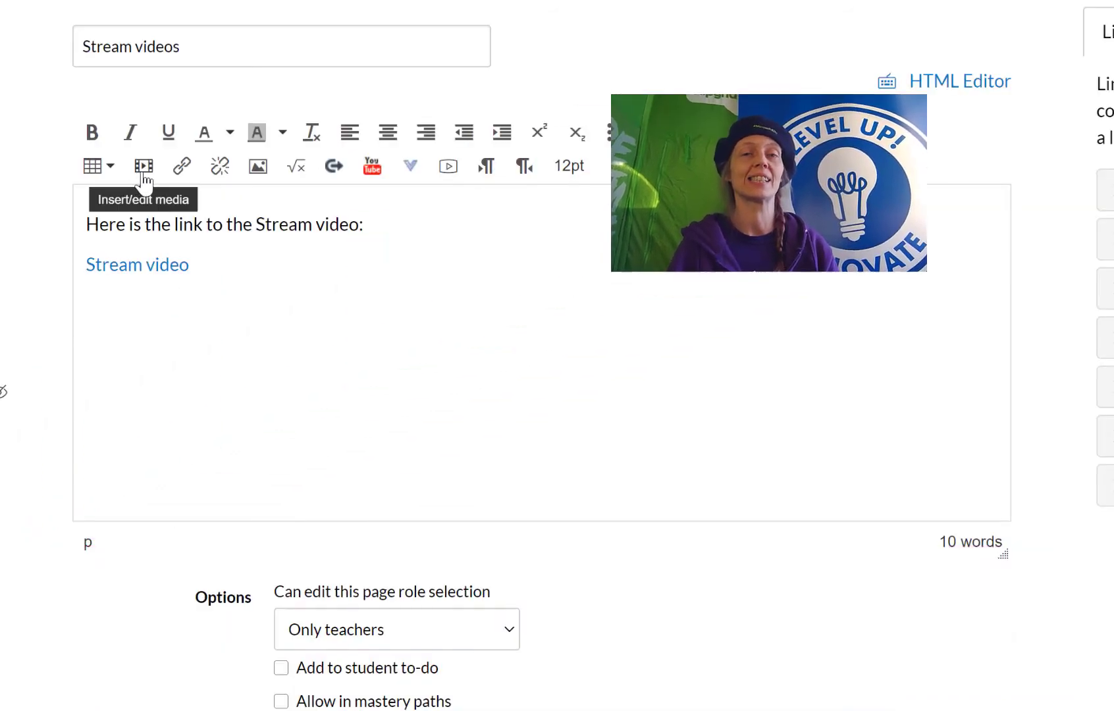
# Paste the Stream embed code into the Canvas page through Insert/edit media's Embed tab.
pyautogui.click(143, 168)
pyautogui.click(382, 335)
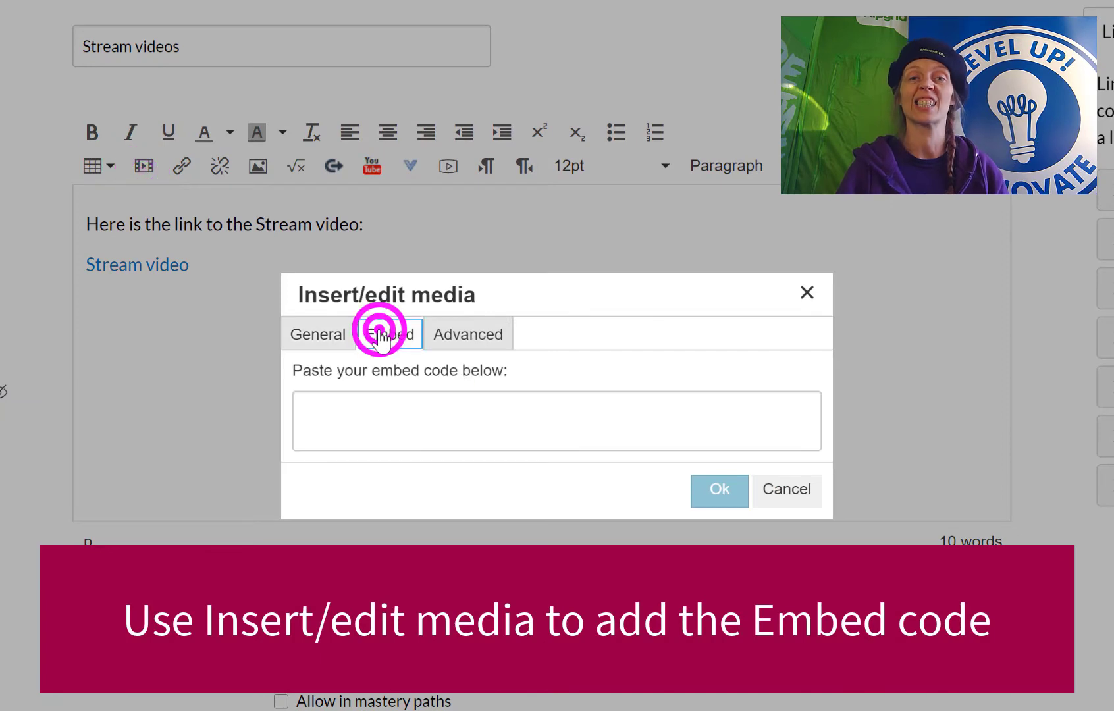
pyautogui.click(363, 404)
pyautogui.hotkey('ctrl', 'v')
pyautogui.click(724, 495)
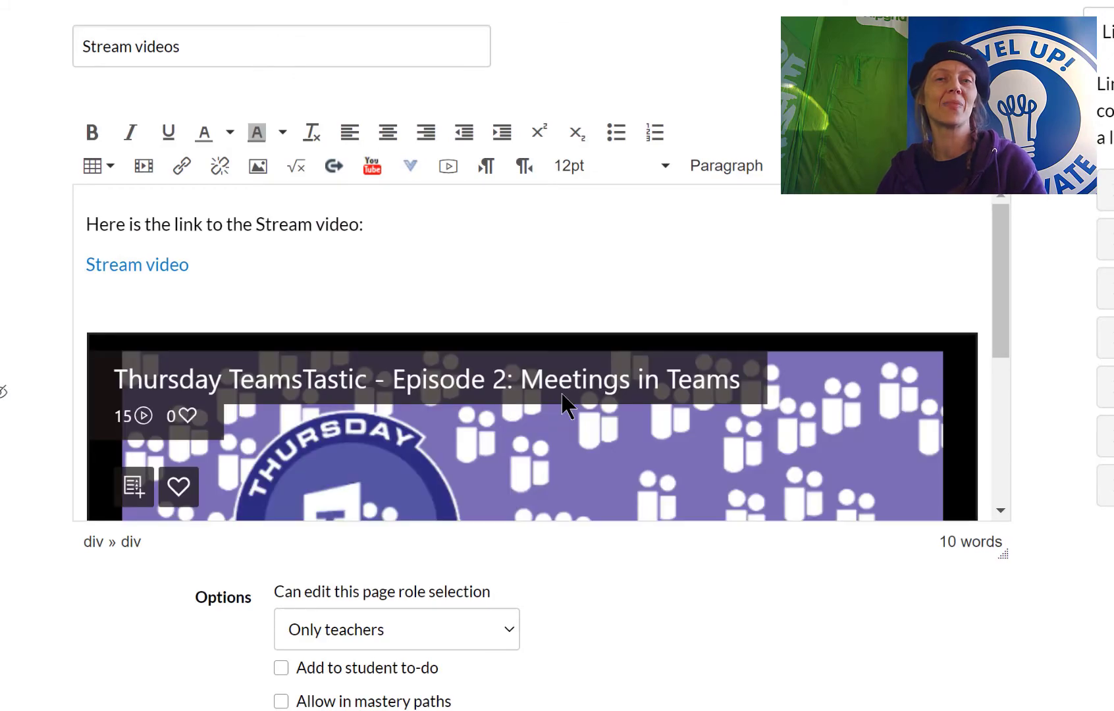
# Save the 'Stream videos' page and check the embedded TeamsTastic player.
pyautogui.moveTo(1000, 284); pyautogui.dragTo(1022, 448)
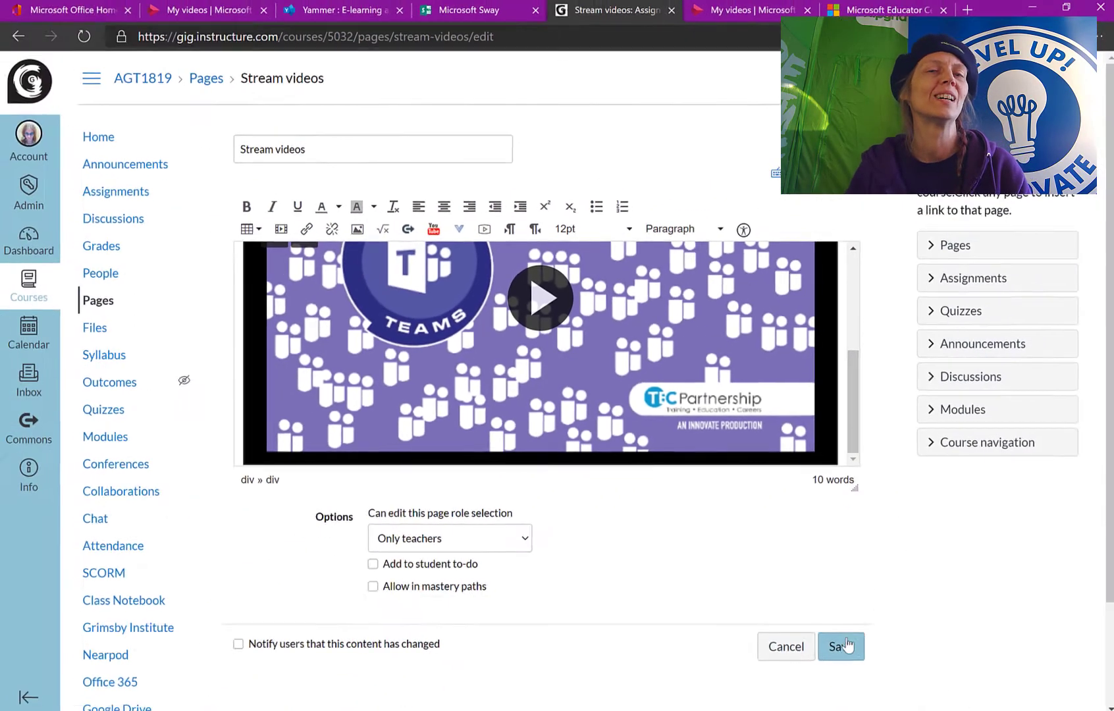
pyautogui.click(839, 646)
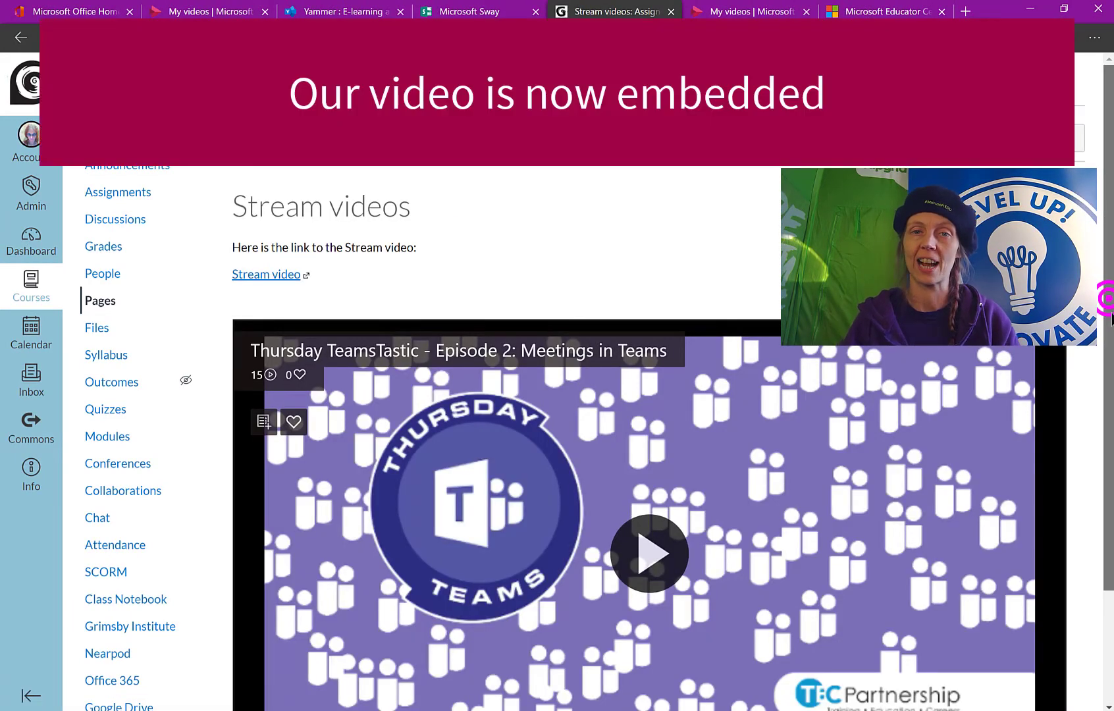
pyautogui.scroll(-2, 593, 434)
pyautogui.scroll(2, 593, 435)
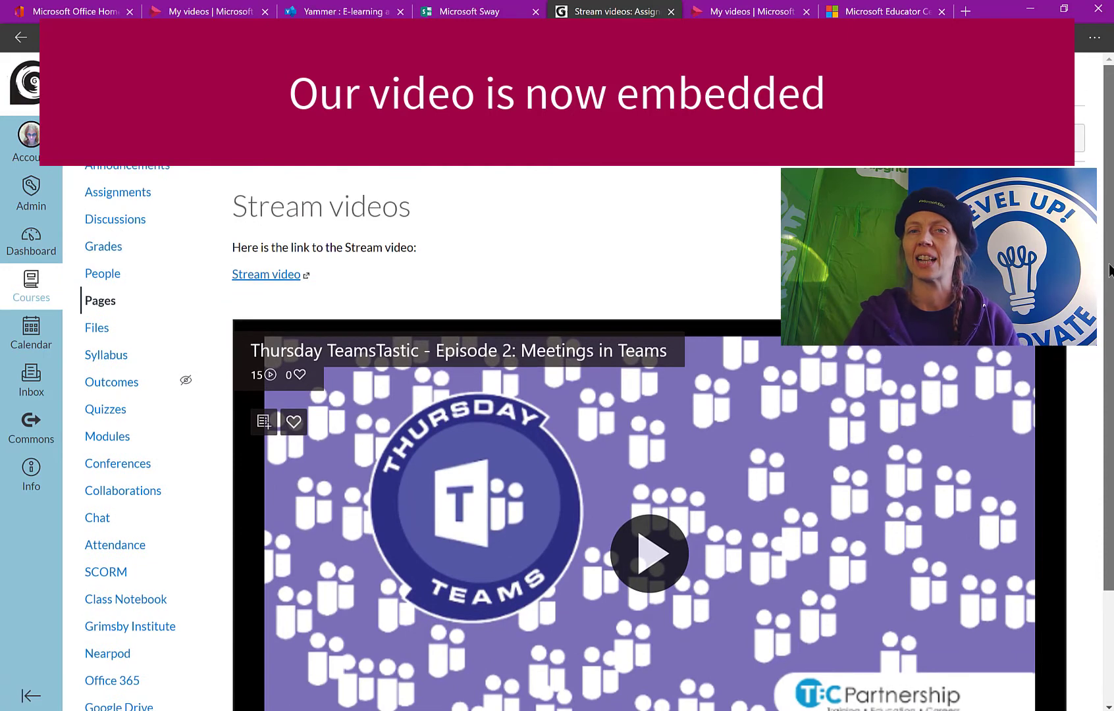
# Create a new blank Sway titled 'Stream video'.
pyautogui.click(498, 15)
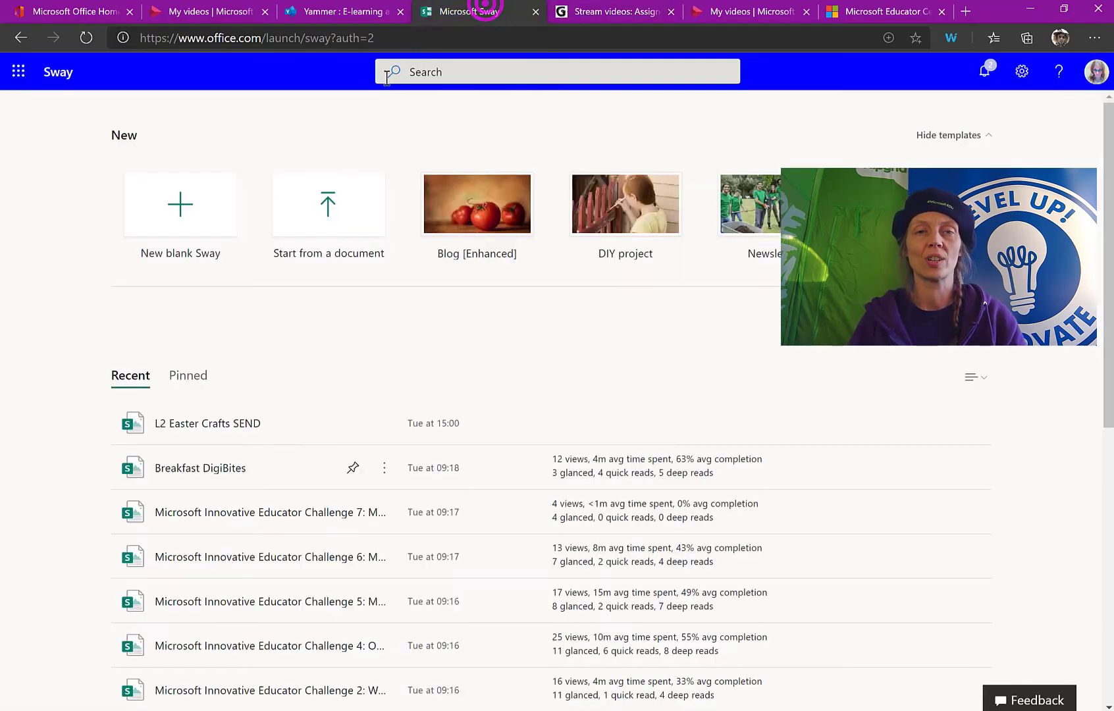
pyautogui.click(182, 202)
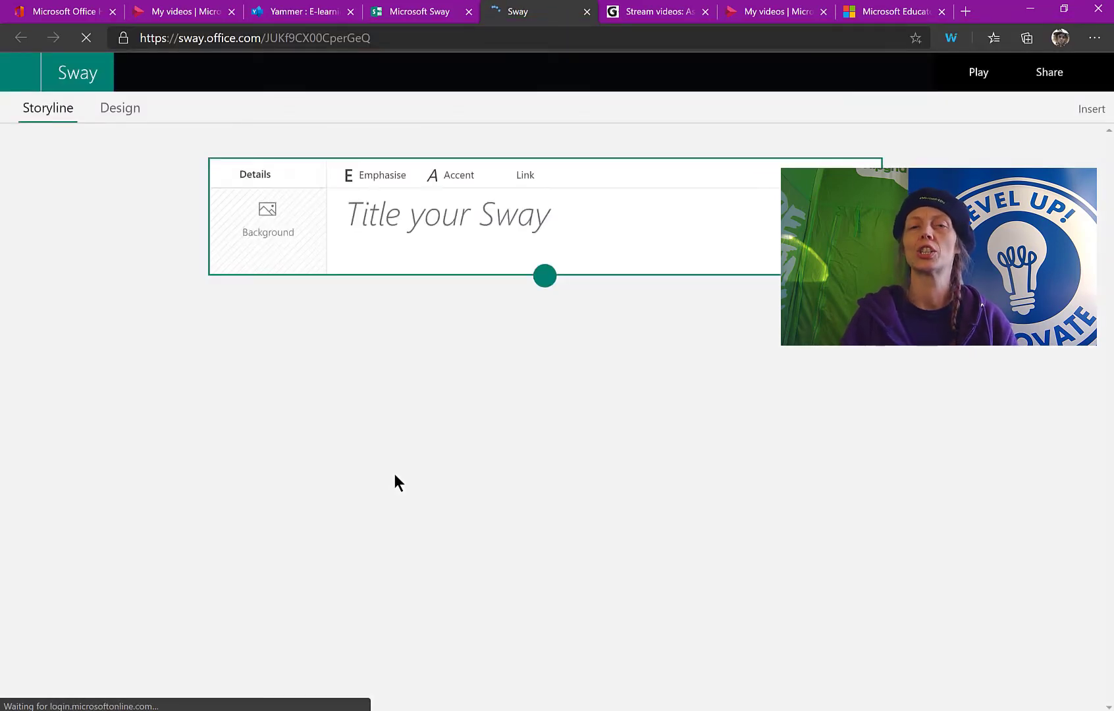
pyautogui.click(537, 220)
pyautogui.write('Stream video')
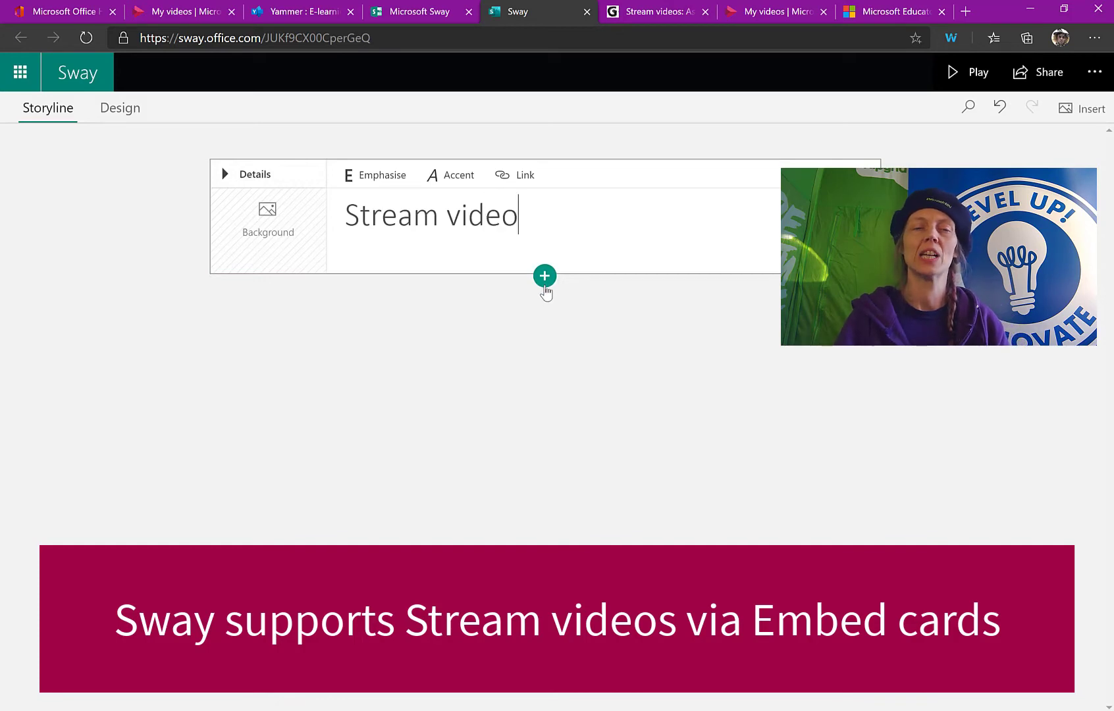
# Add a Media > Embed card with the pasted code at original size, and preview the design.
pyautogui.click(545, 281)
pyautogui.click(530, 314)
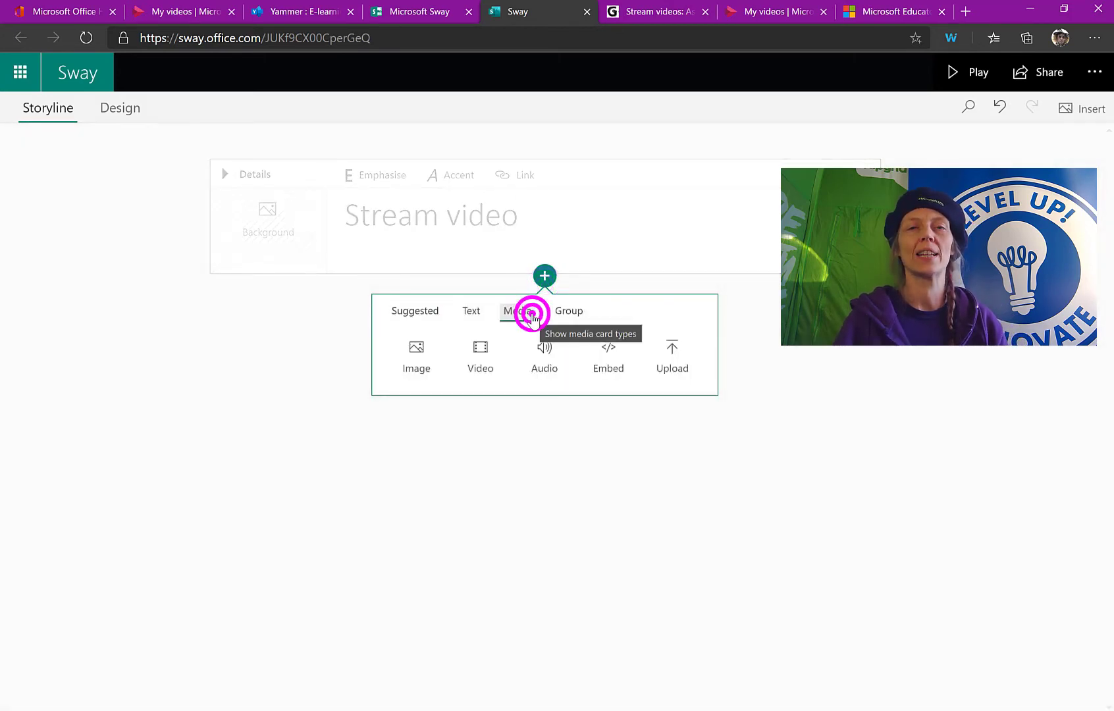
pyautogui.click(610, 349)
pyautogui.click(487, 371)
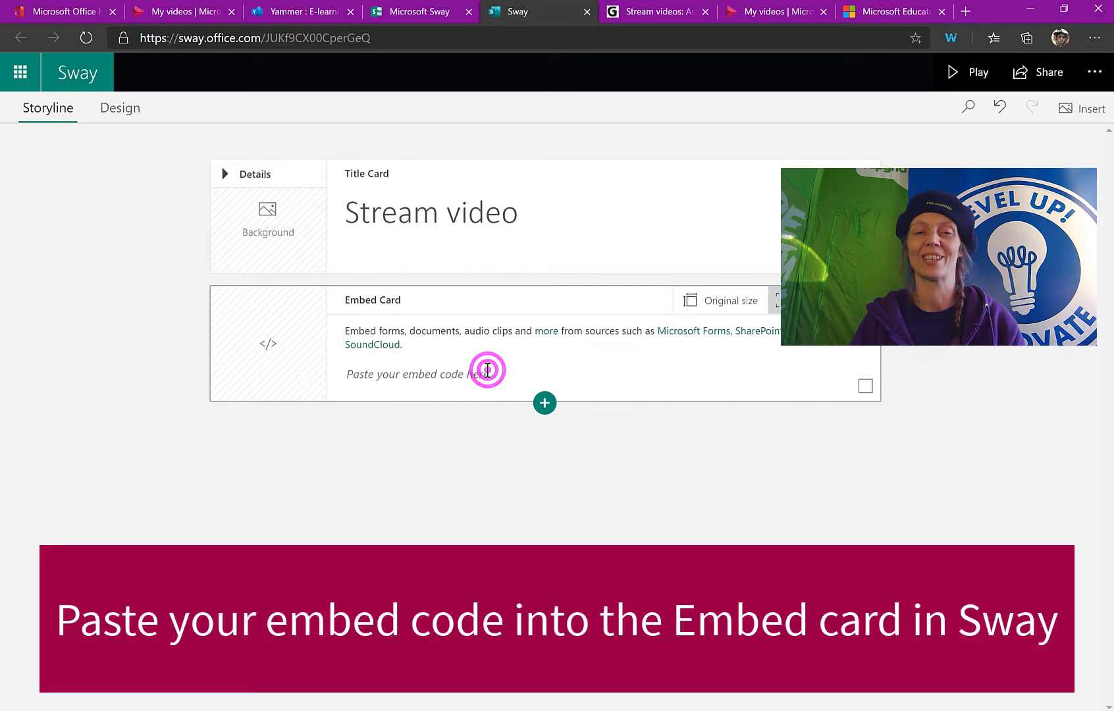
pyautogui.hotkey('ctrl', 'v')
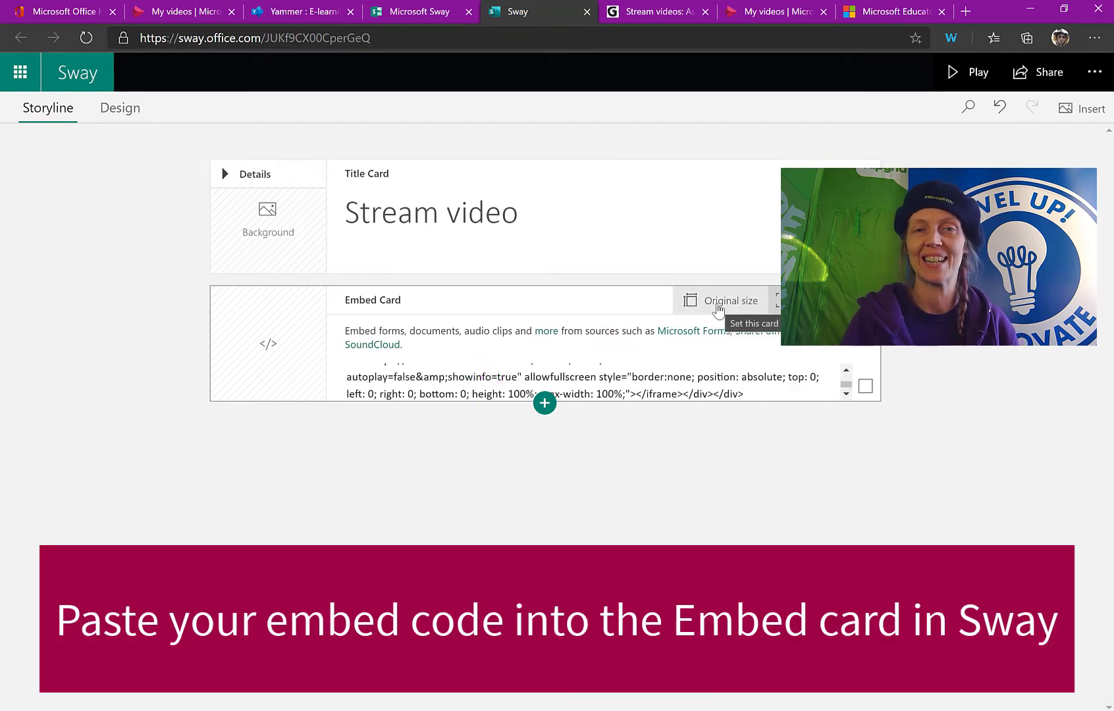
pyautogui.click(717, 303)
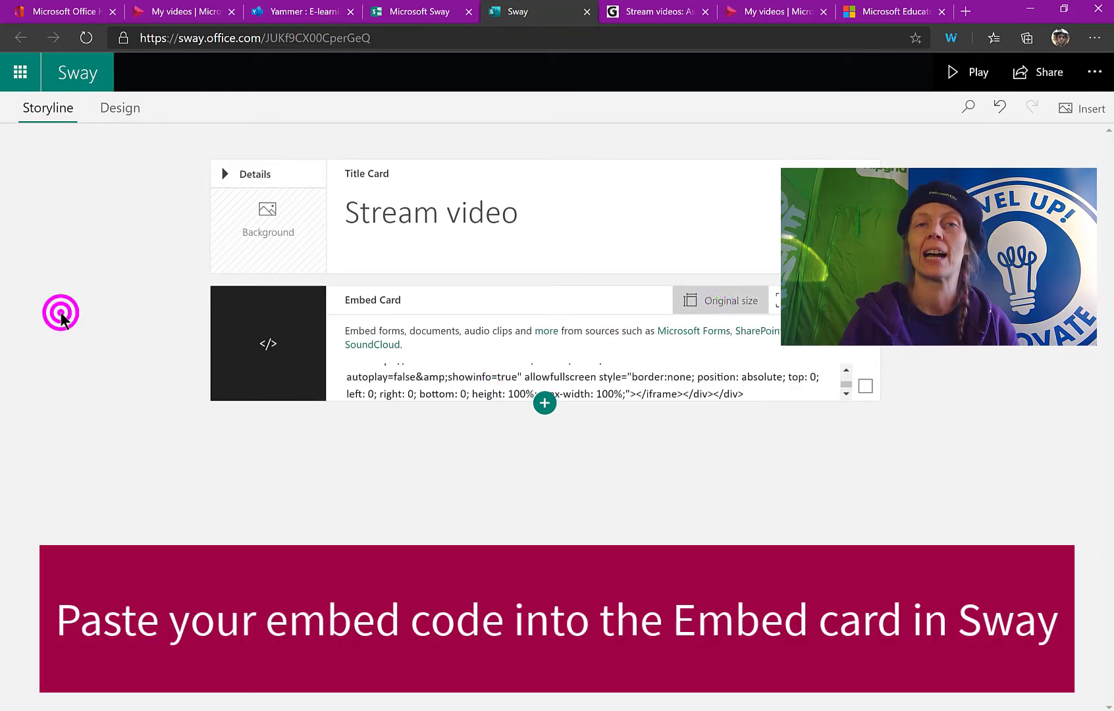
pyautogui.click(123, 109)
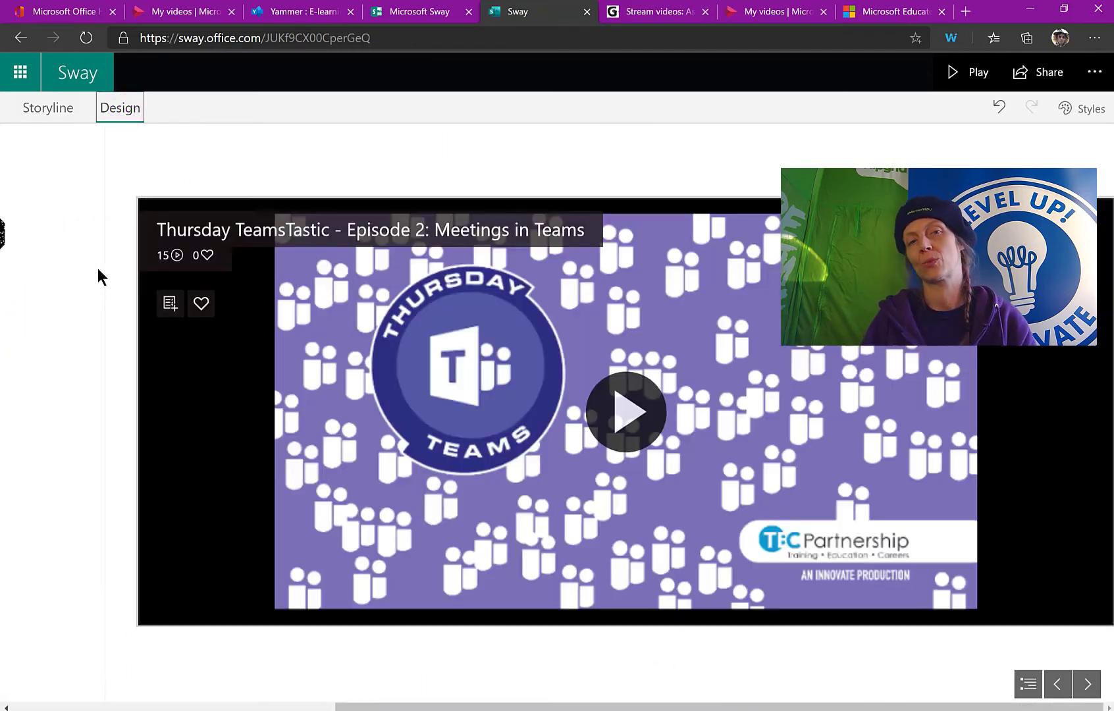
pyautogui.scroll(5, 97, 268)
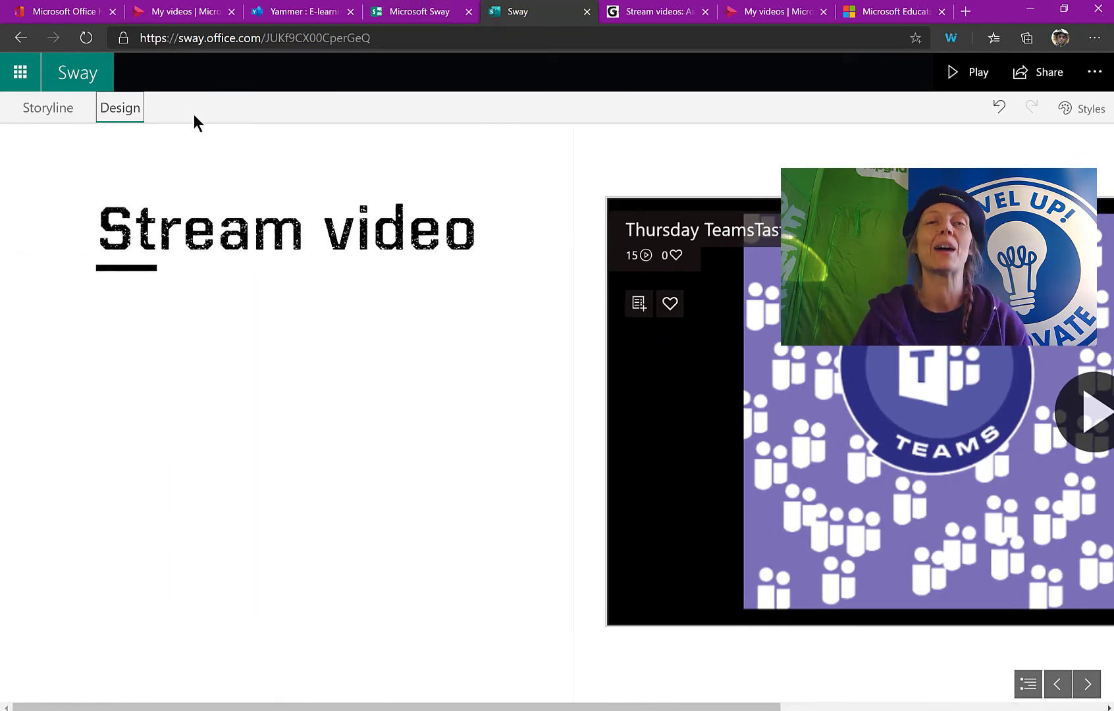
# Open the embed settings for the MOS Help Videos channel in Stream.
pyautogui.click(298, 11)
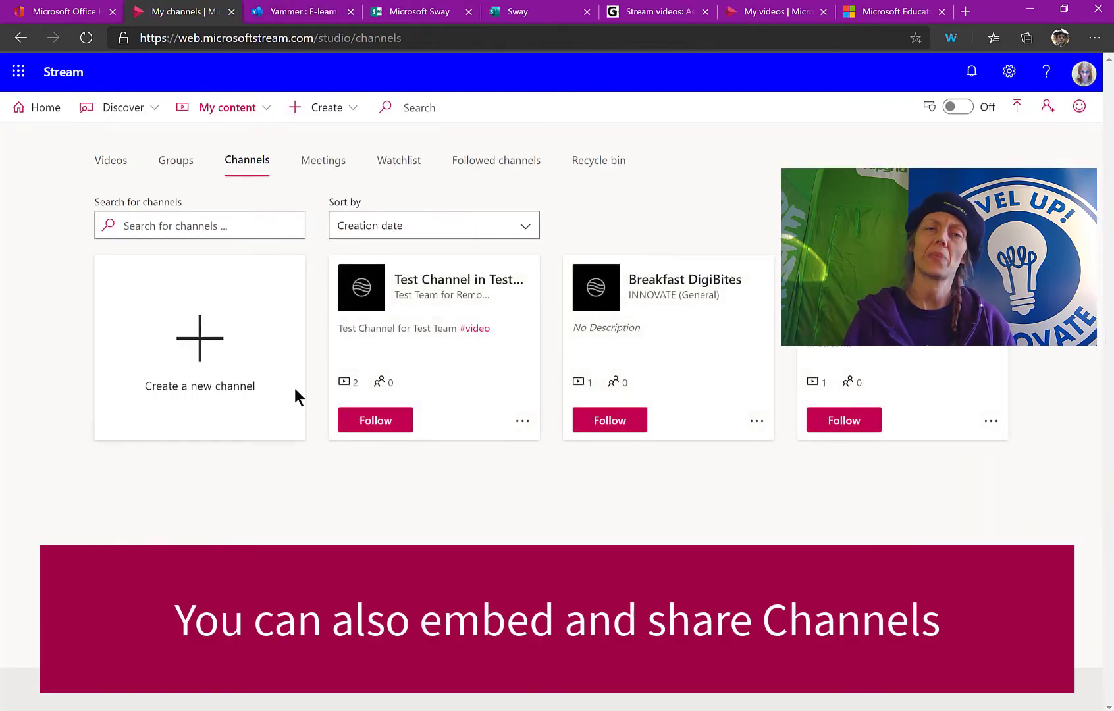
pyautogui.click(992, 420)
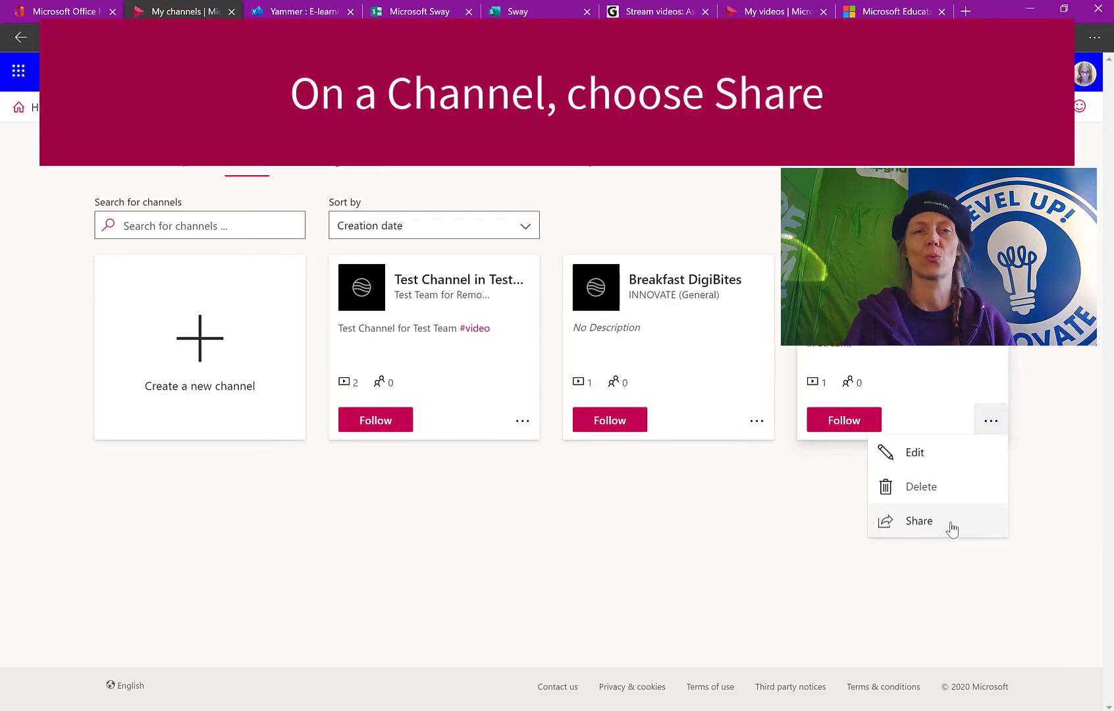
pyautogui.click(952, 523)
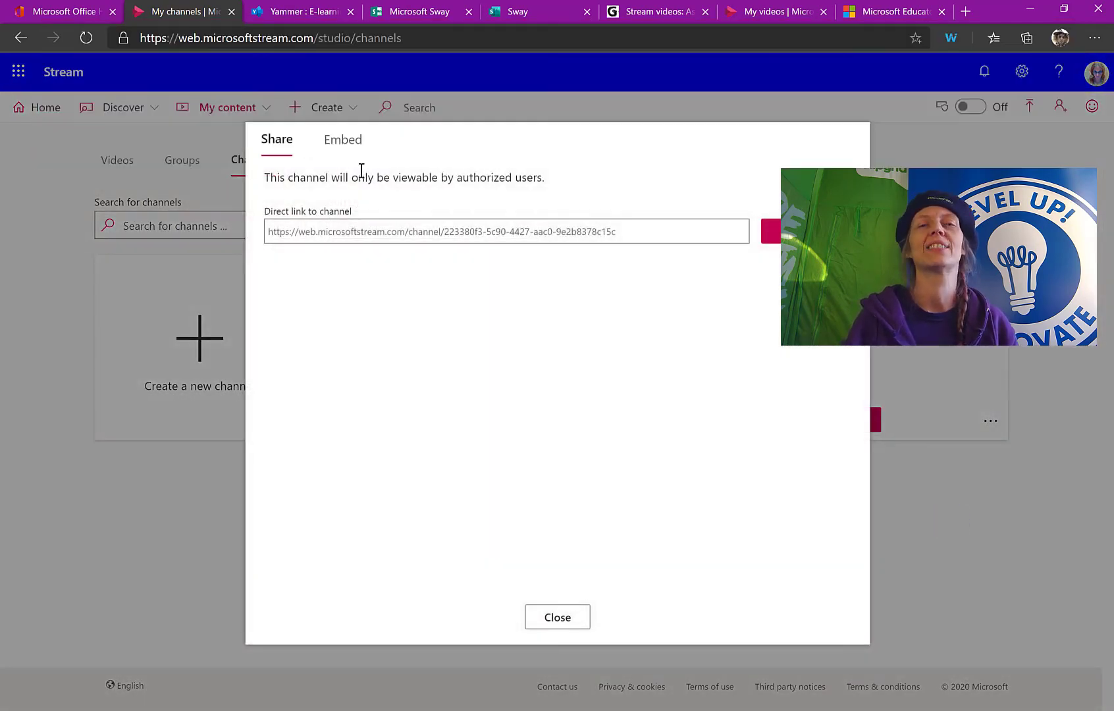
pyautogui.click(343, 141)
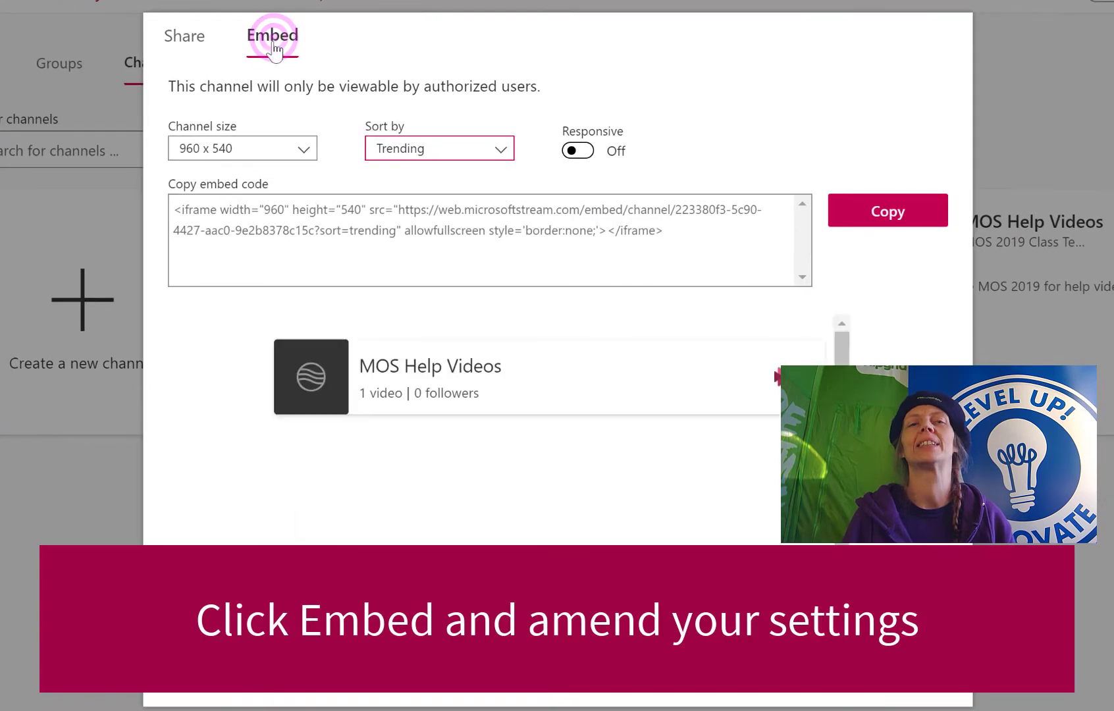
# Copy the channel embed code at 1280 x 720 with Responsive on, and edit the Canvas page.
pyautogui.click(298, 147)
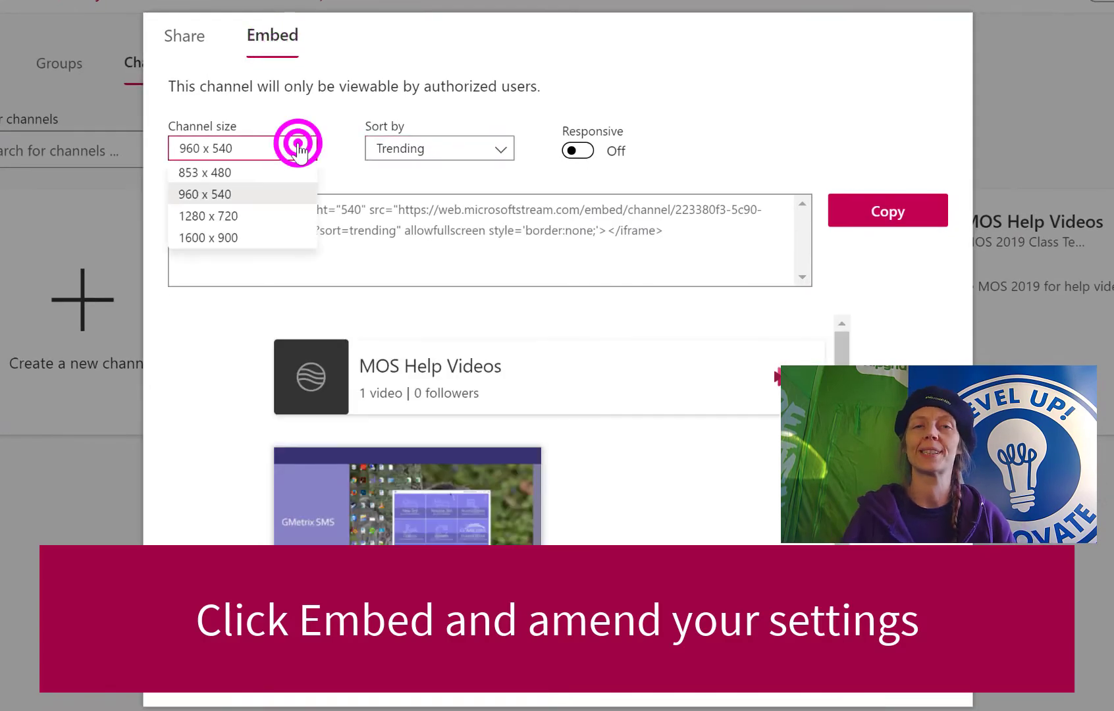
pyautogui.click(243, 216)
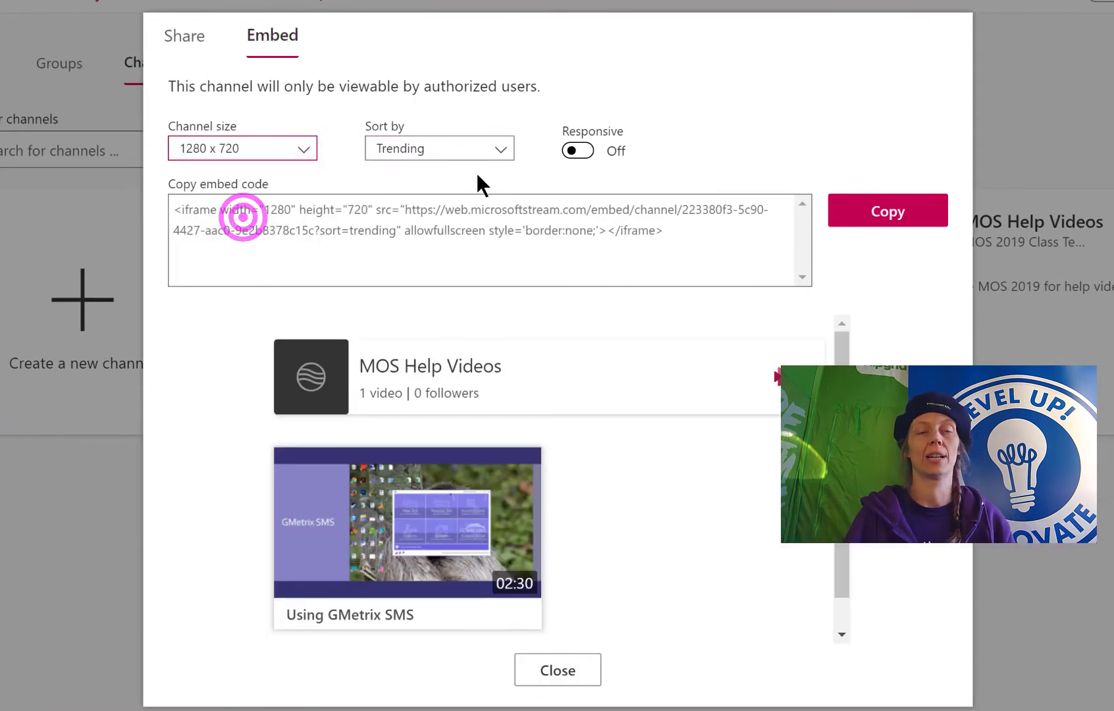
pyautogui.click(577, 150)
pyautogui.click(929, 222)
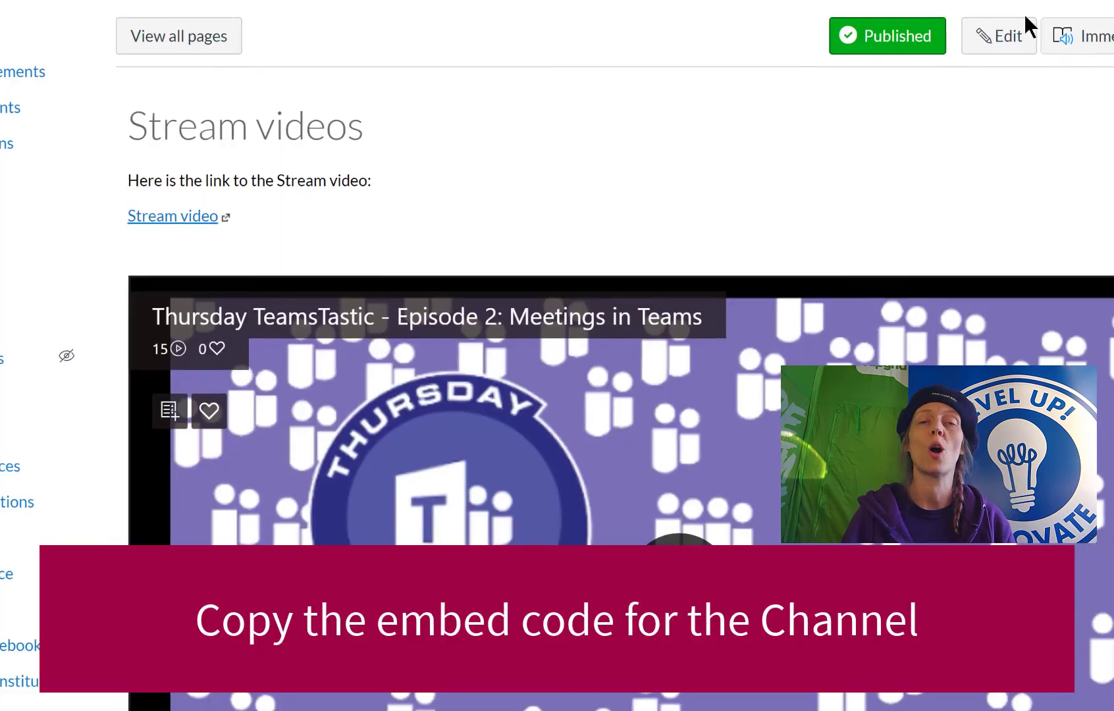
pyautogui.click(1007, 36)
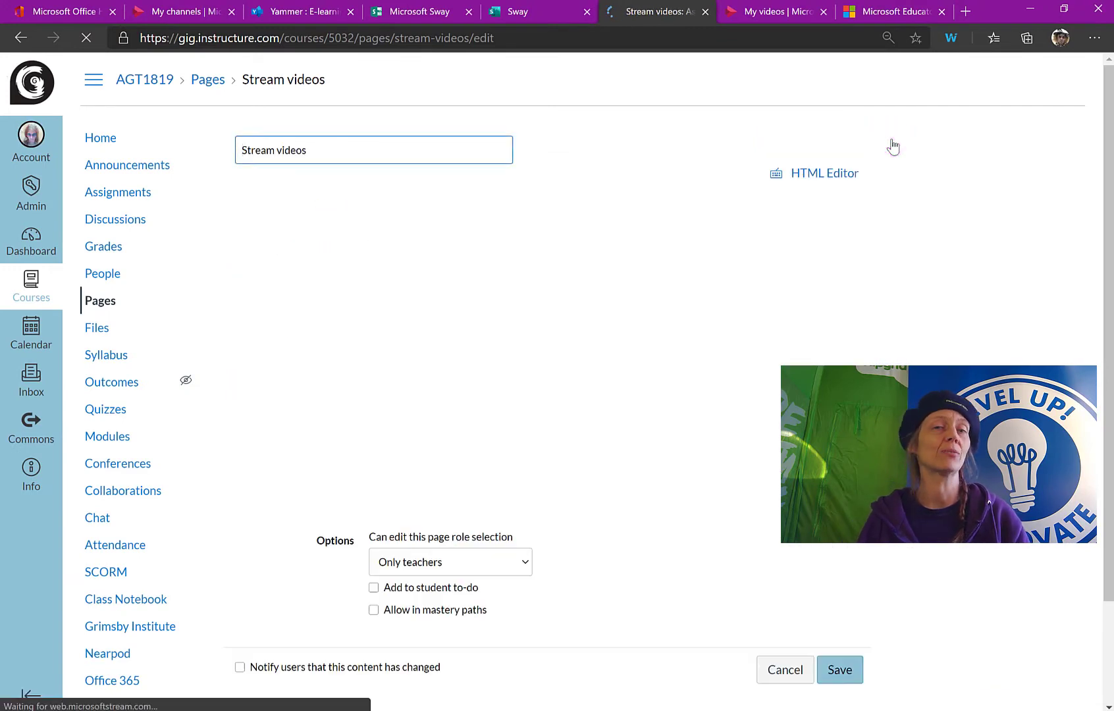
# Insert the copied channel embed code on a new line below the embedded video.
pyautogui.click(851, 320)
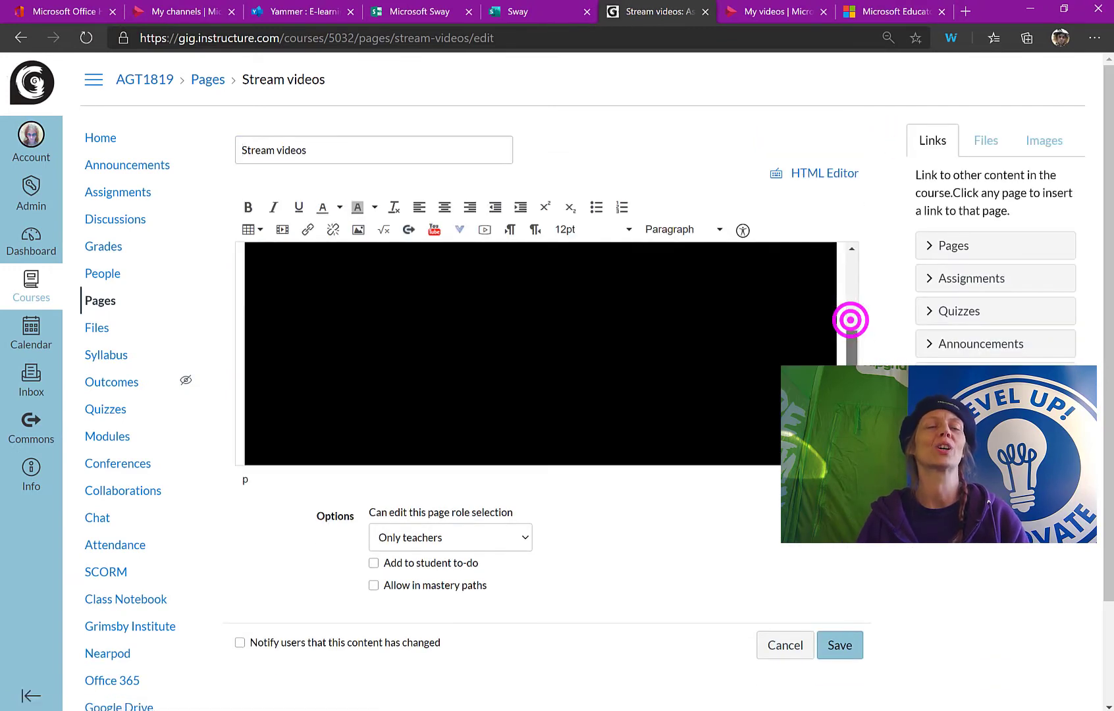
pyautogui.press('Down')
pyautogui.press('Return')
pyautogui.press('Return')
pyautogui.press('Return')
pyautogui.press('Return')
pyautogui.press('Return')
pyautogui.press('Return')
pyautogui.press('Return')
pyautogui.press('Return')
pyautogui.press('Return')
pyautogui.press('Return')
pyautogui.press('Return')
pyautogui.press('Return')
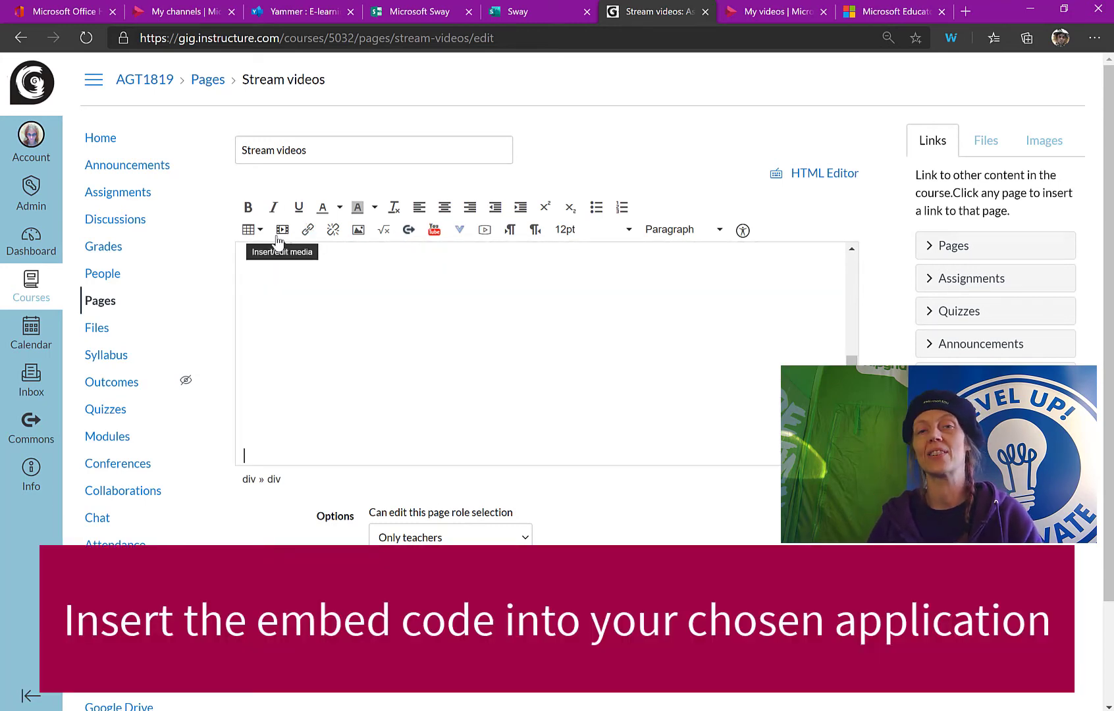
pyautogui.click(280, 232)
pyautogui.click(436, 347)
pyautogui.click(458, 391)
pyautogui.hotkey('ctrl', 'v')
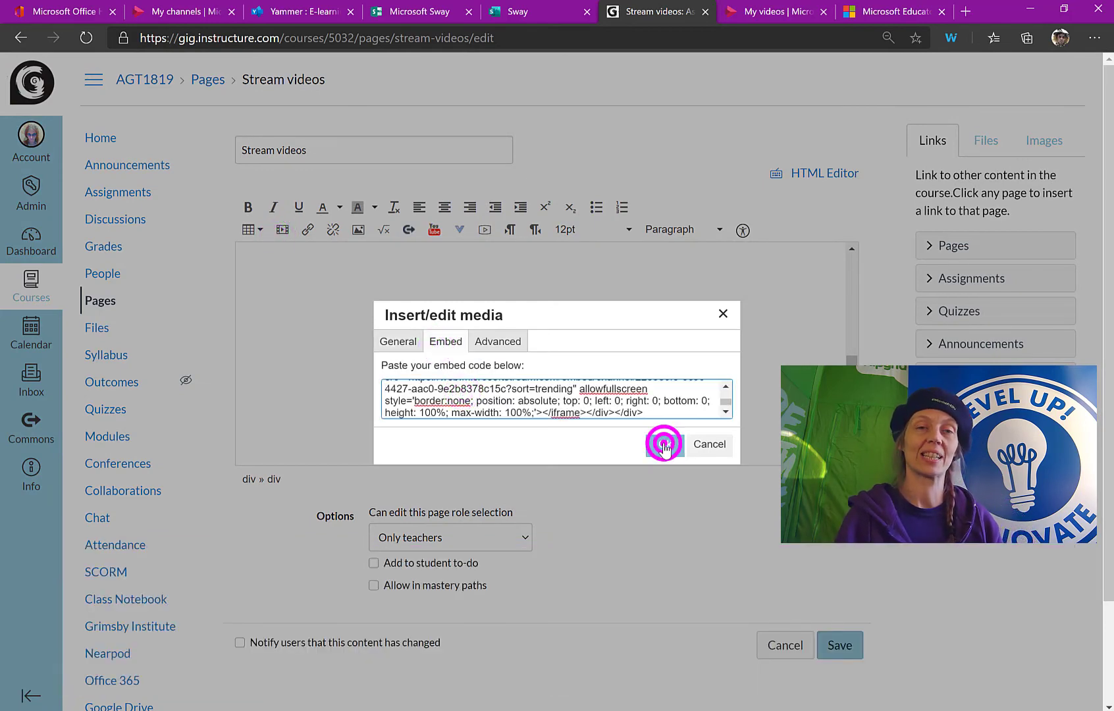
pyautogui.click(664, 445)
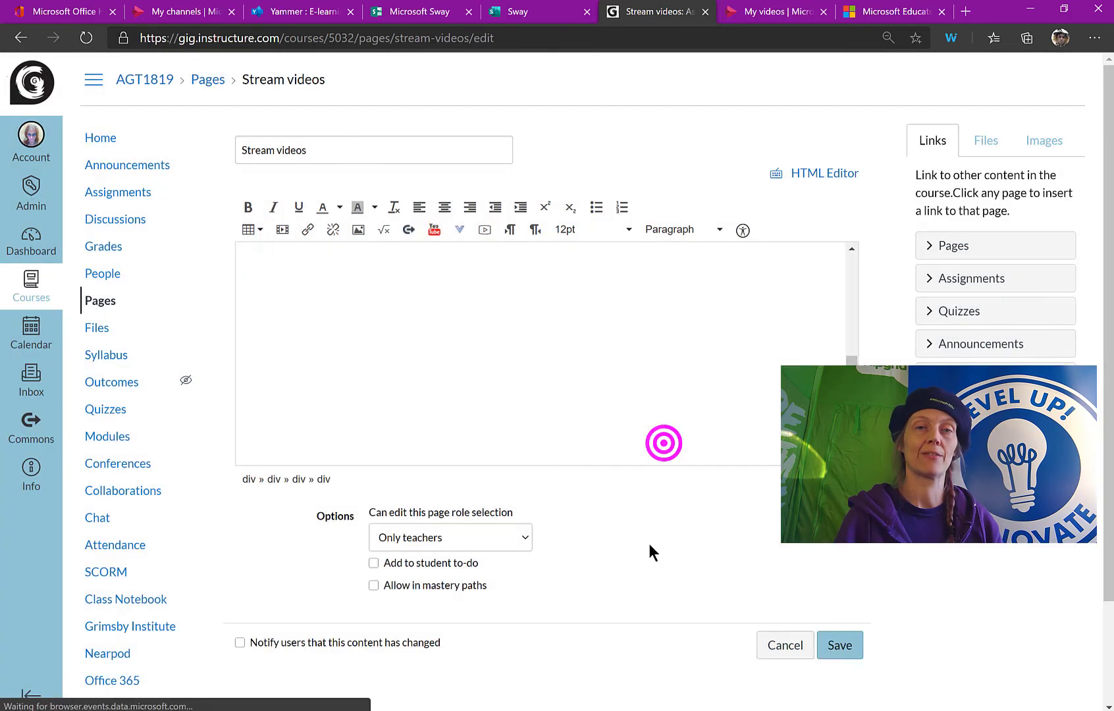
# Save the page and scroll down to the MOS Help Videos channel showing 'Using GMetrix SMS'.
pyautogui.click(846, 647)
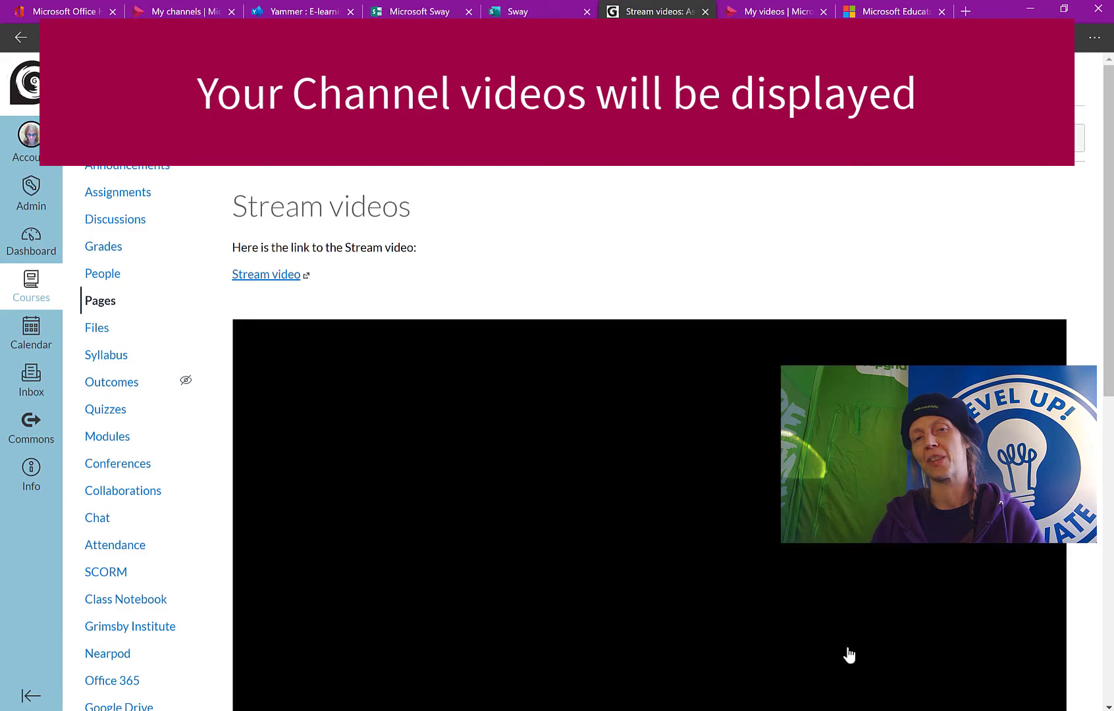
pyautogui.scroll(-5, 850, 655)
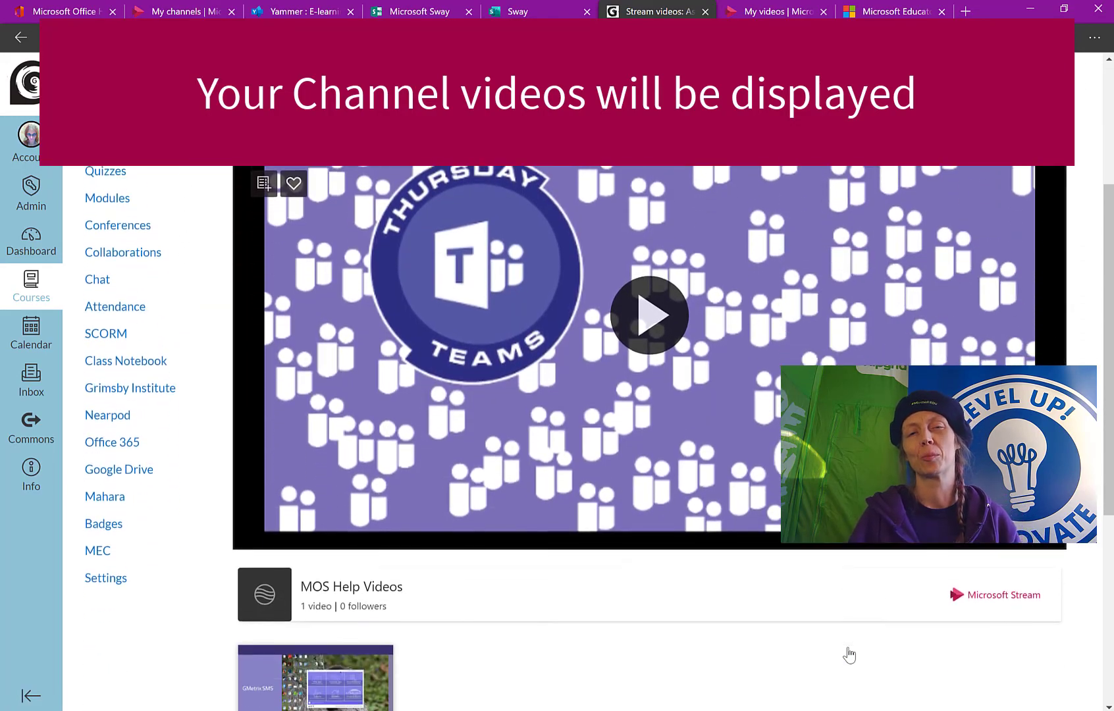
pyautogui.scroll(-2, 850, 657)
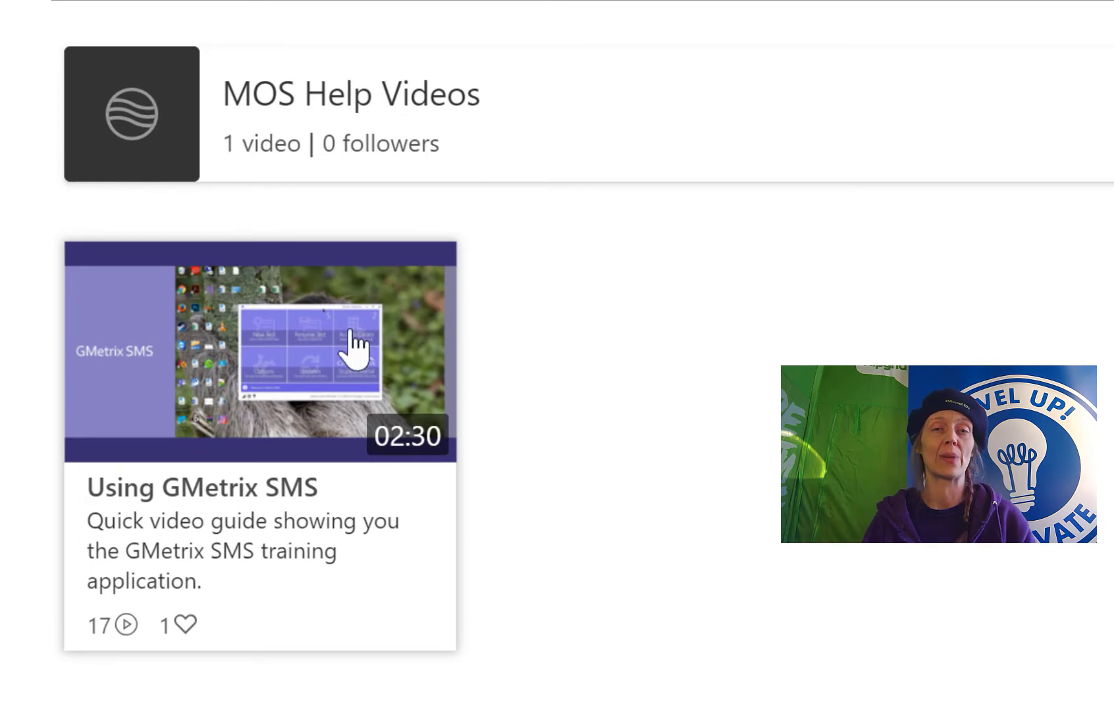